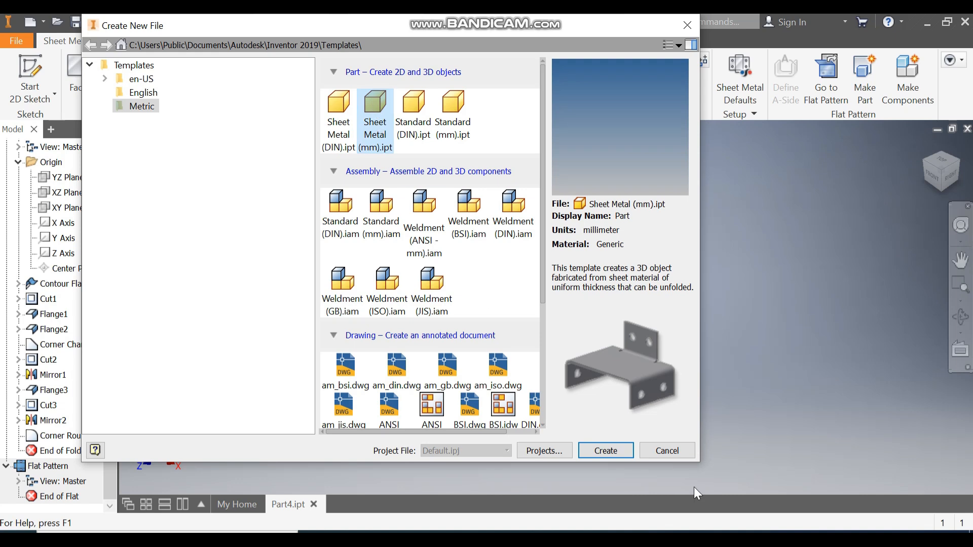
# - Create a part from the metric Sheet Metal (mm).ipt template and start a 2D sketch on the XY plane
pyautogui.click(613, 453)
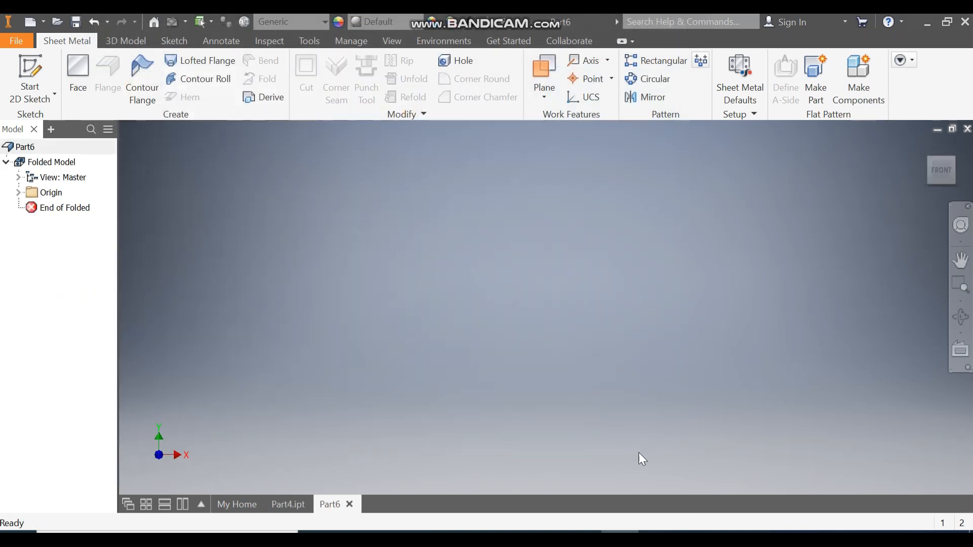
pyautogui.click(42, 69)
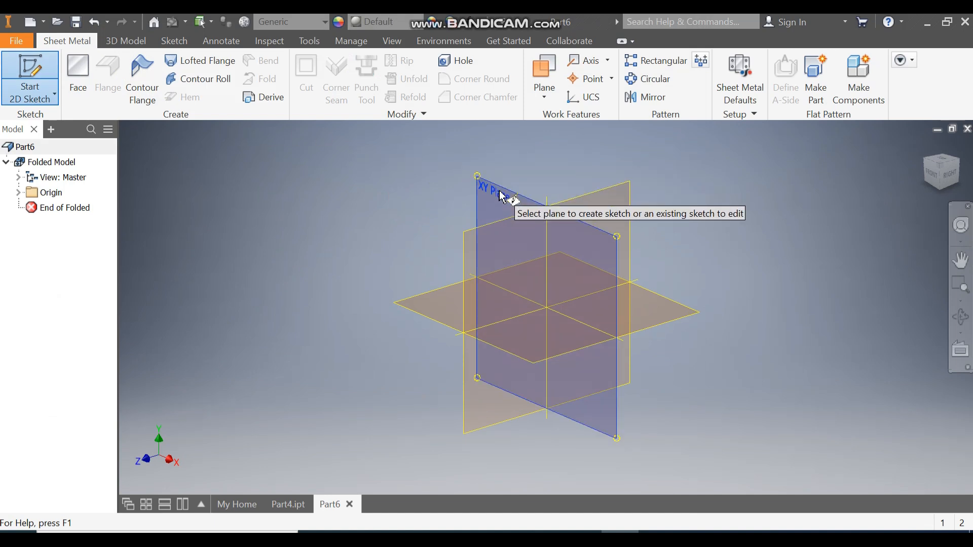
pyautogui.click(502, 196)
# - Sketch a two-point rectangle about 15 mm wide and 26 mm high, just above the origin and spanning the vertical axis
pyautogui.click(82, 67)
pyautogui.moveTo(523, 202); pyautogui.dragTo(517, 302, button='middle')
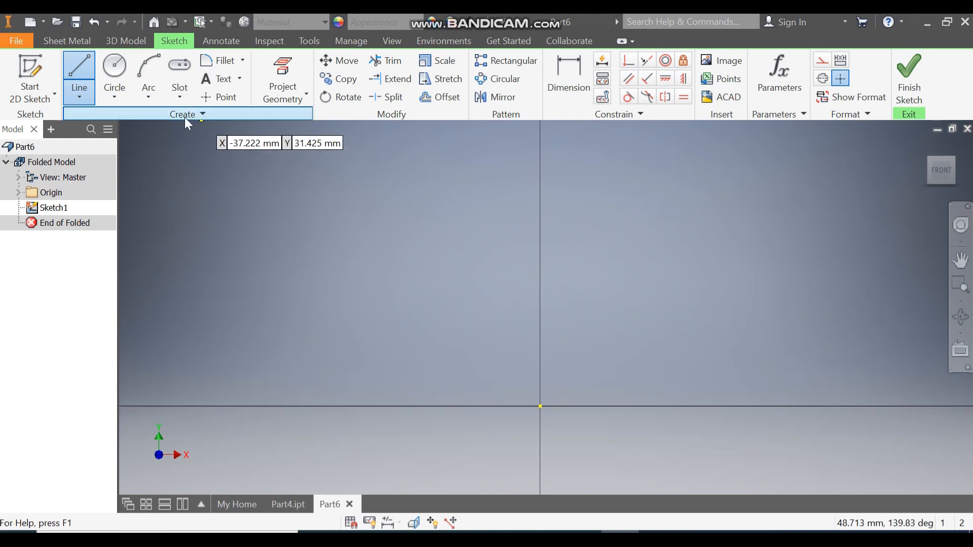
pyautogui.click(179, 96)
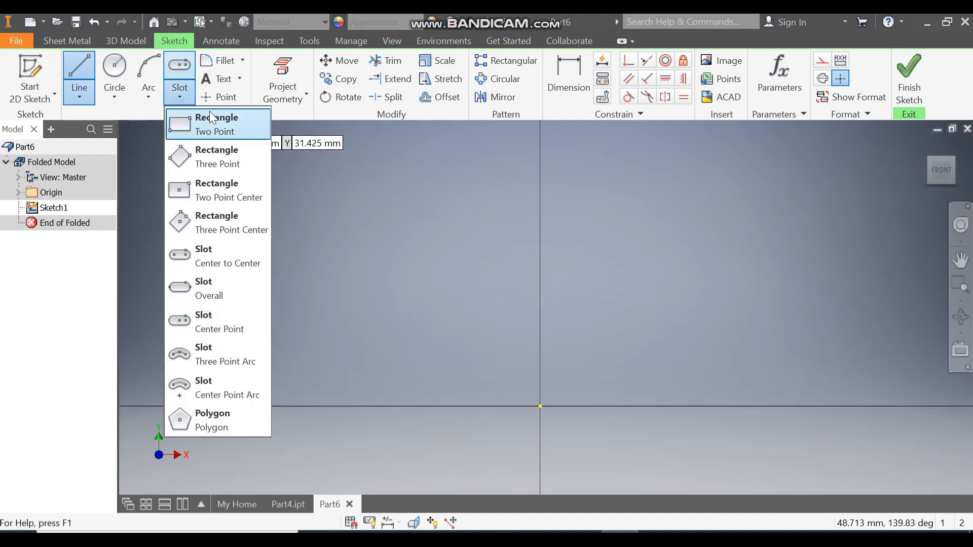
pyautogui.click(210, 127)
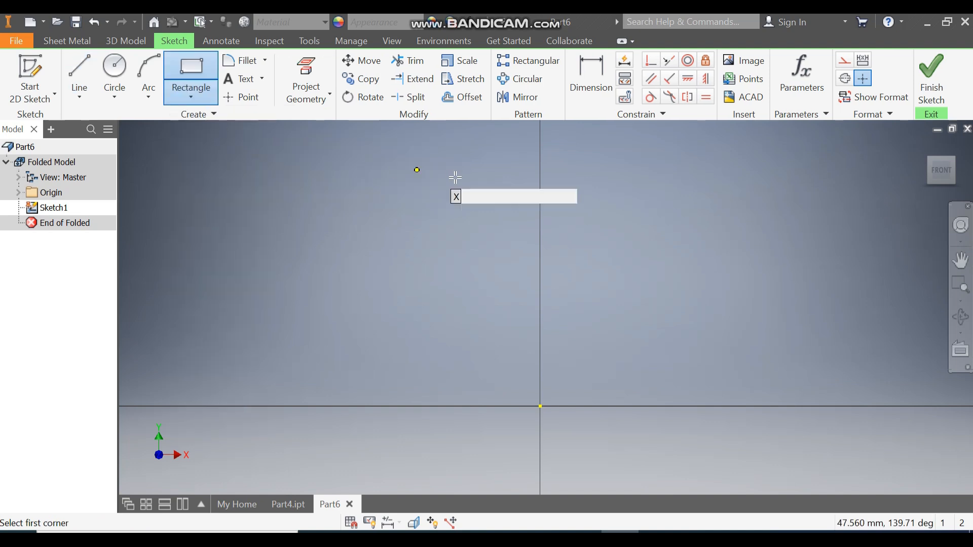
pyautogui.click(462, 145)
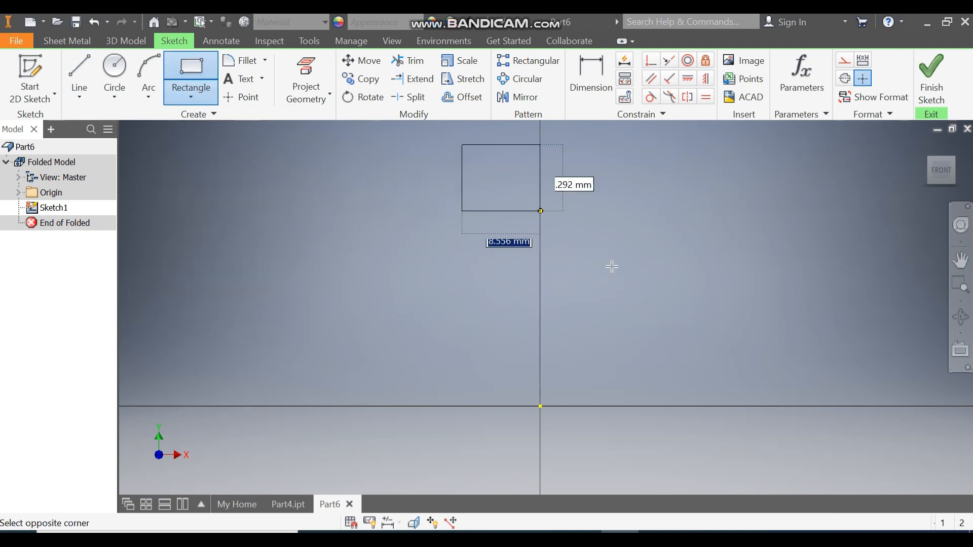
pyautogui.click(601, 385)
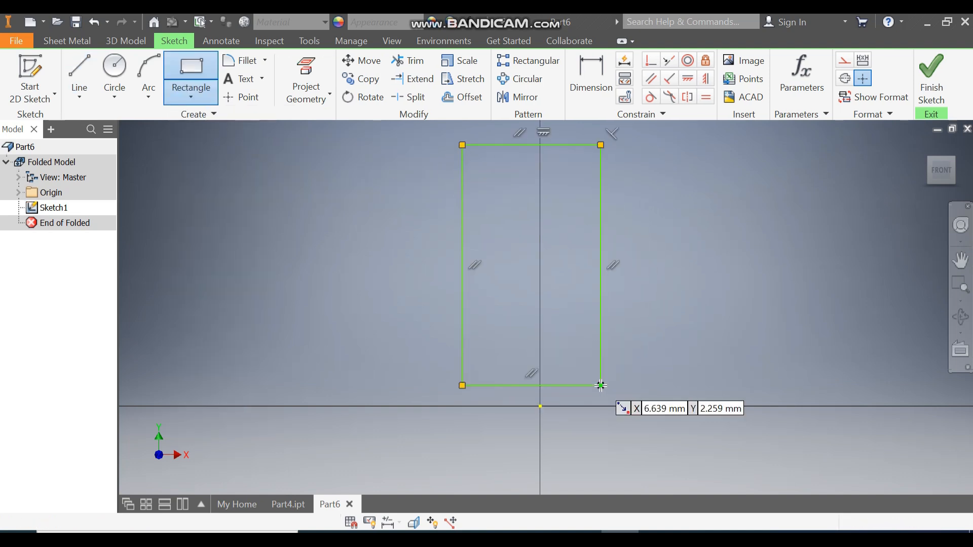
# - Constrain the midpoint of the rectangle's bottom edge to coincide with the sketch origin
pyautogui.click(653, 63)
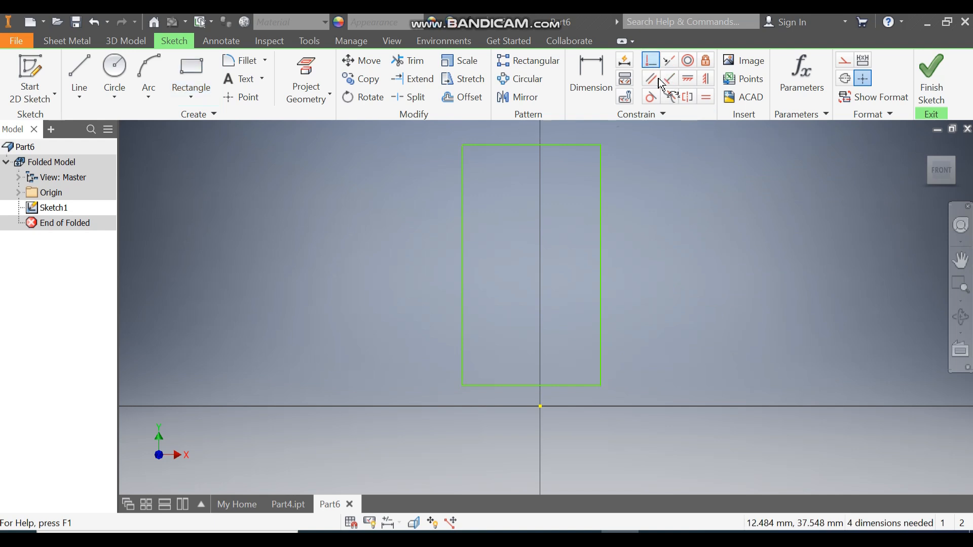
pyautogui.click(541, 408)
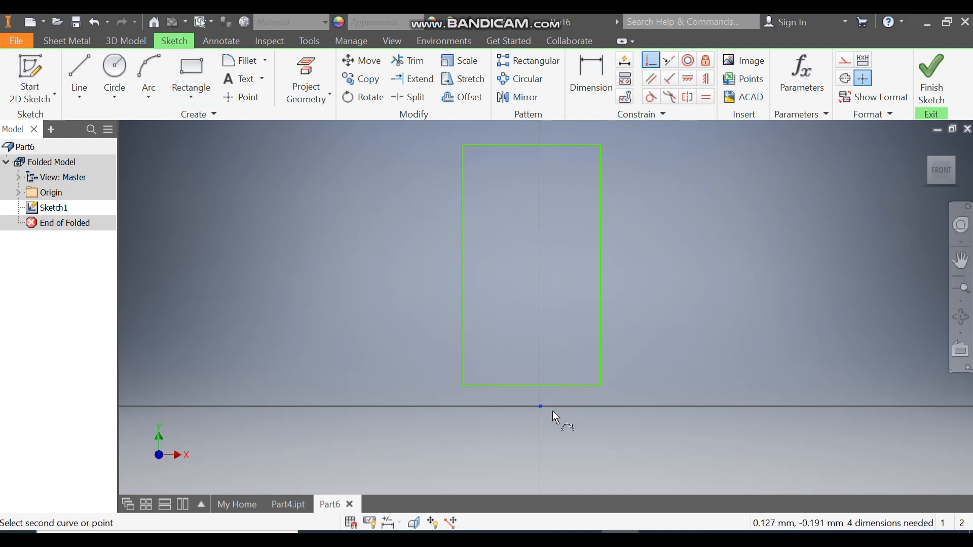
pyautogui.click(531, 387)
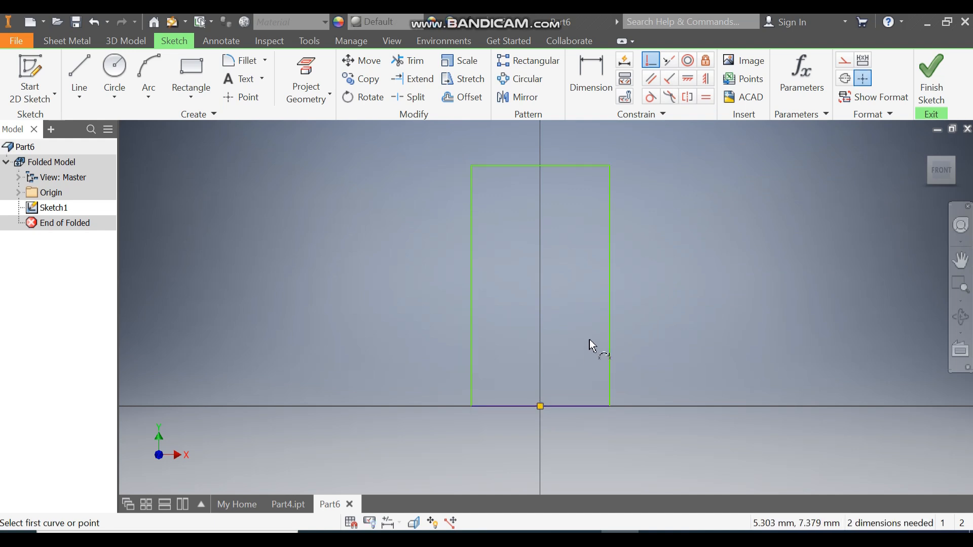
# - Dimension the rectangle to 15 mm wide and 50 mm high
pyautogui.click(590, 76)
pyautogui.click(558, 166)
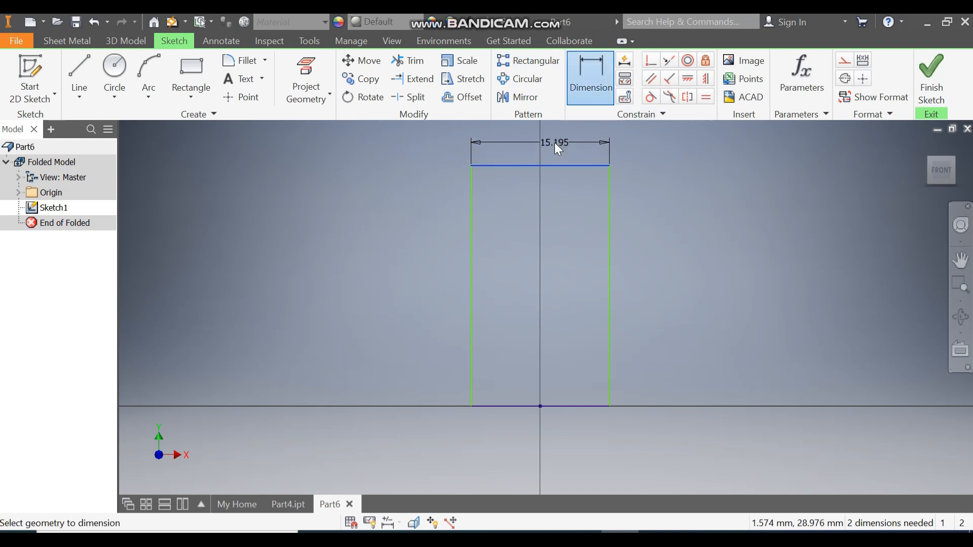
pyautogui.click(555, 142)
pyautogui.write('15')
pyautogui.press('Return')
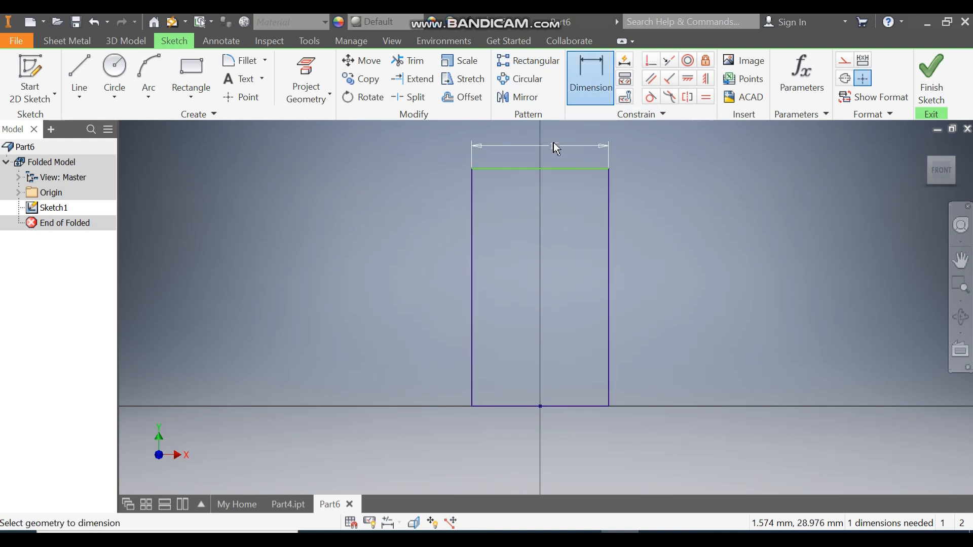
pyautogui.click(474, 230)
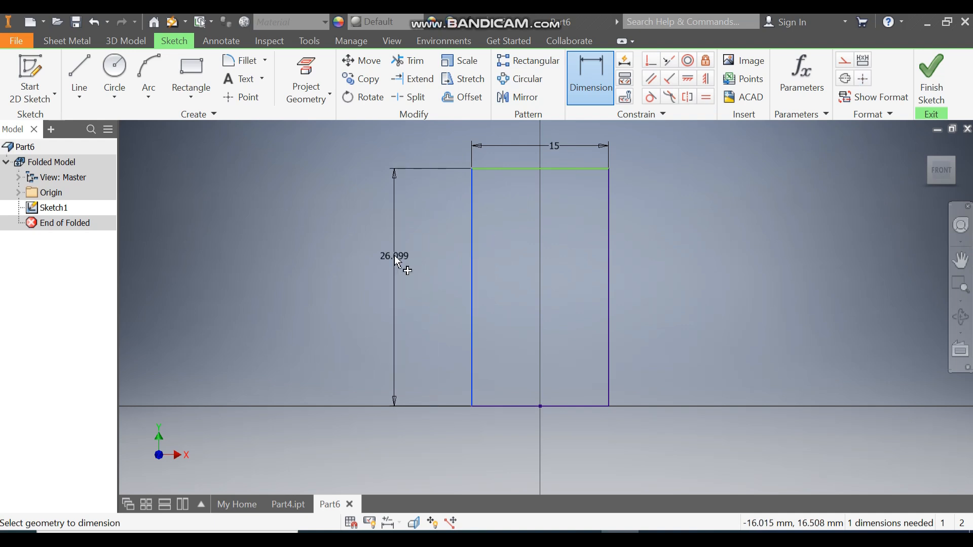
pyautogui.click(396, 258)
pyautogui.write('50')
pyautogui.press('Return')
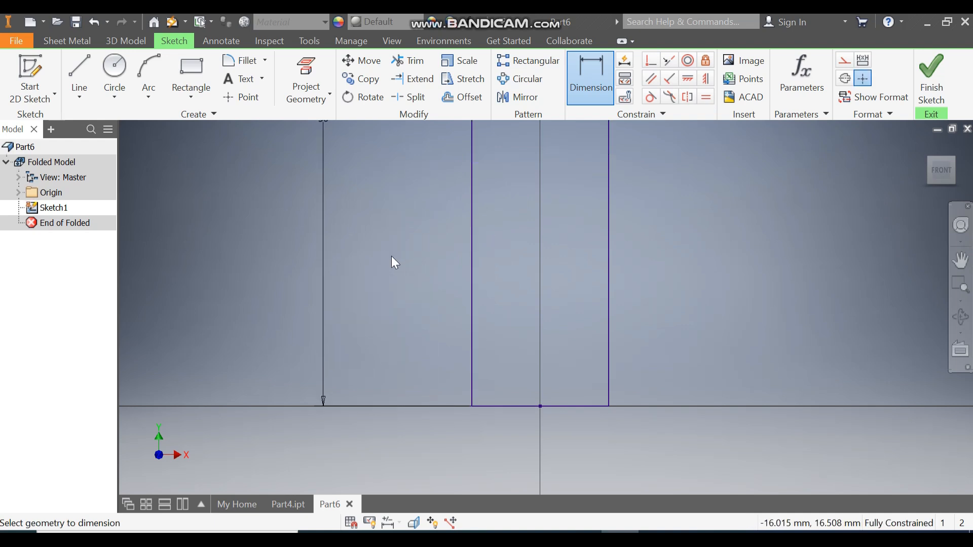
# - Draw a 25 mm diameter circle centred on the vertical axis, around the middle of the rectangle
pyautogui.click(120, 71)
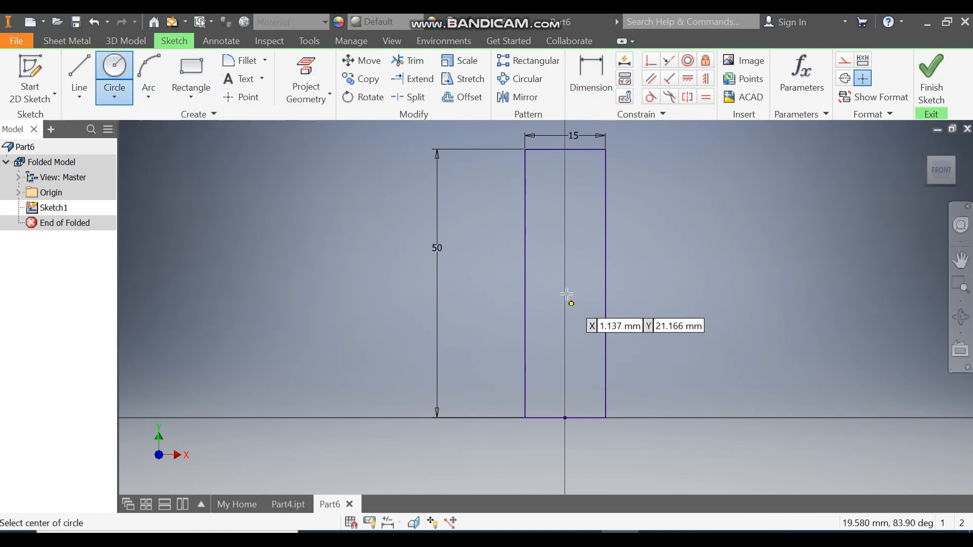
pyautogui.click(565, 270)
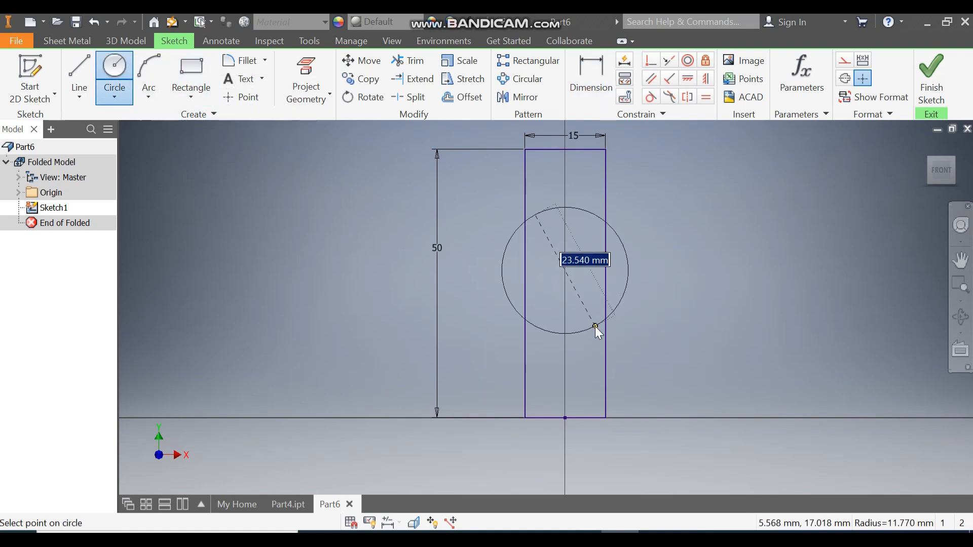
pyautogui.write('25')
pyautogui.press('Return')
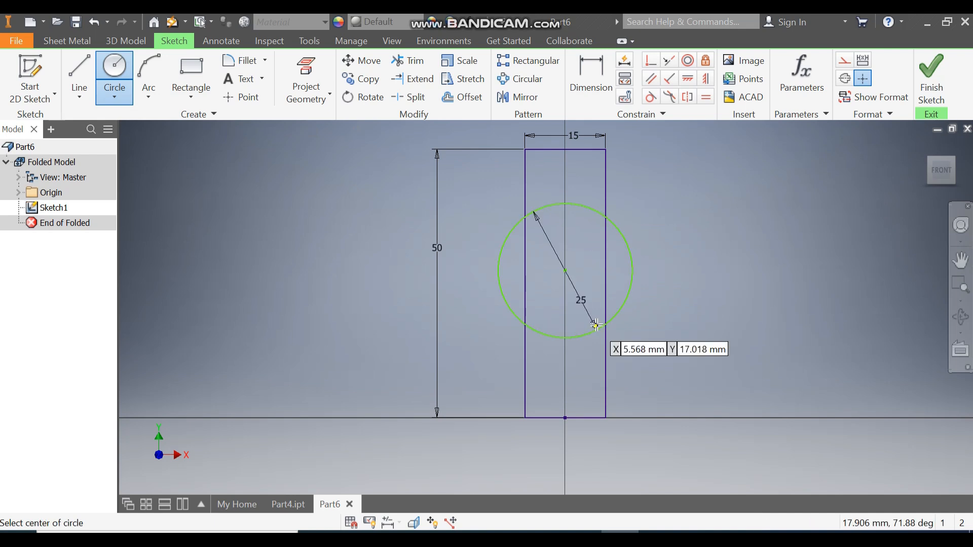
# - Constrain the circle's centre horizontally to the right edge's midpoint and vertically to the bottom edge's midpoint
pyautogui.click(690, 78)
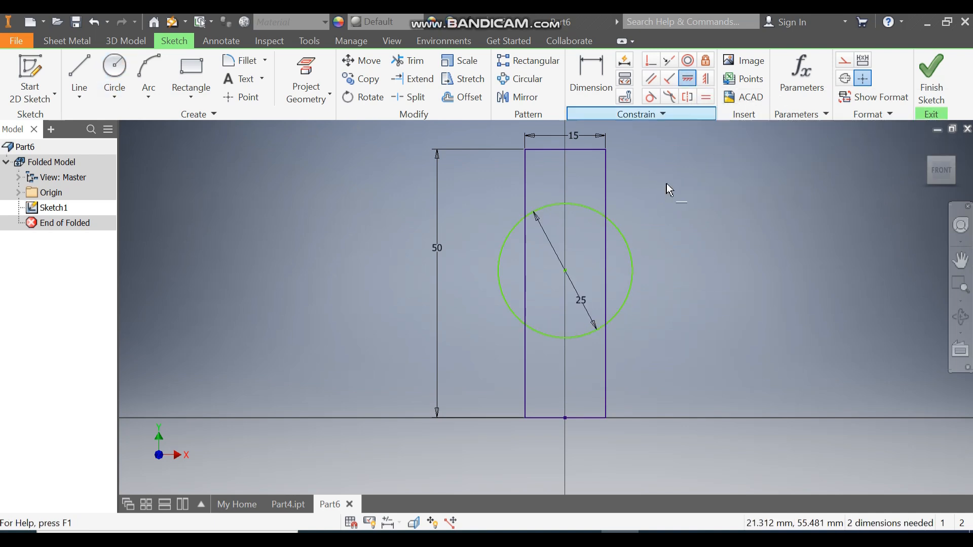
pyautogui.click(606, 283)
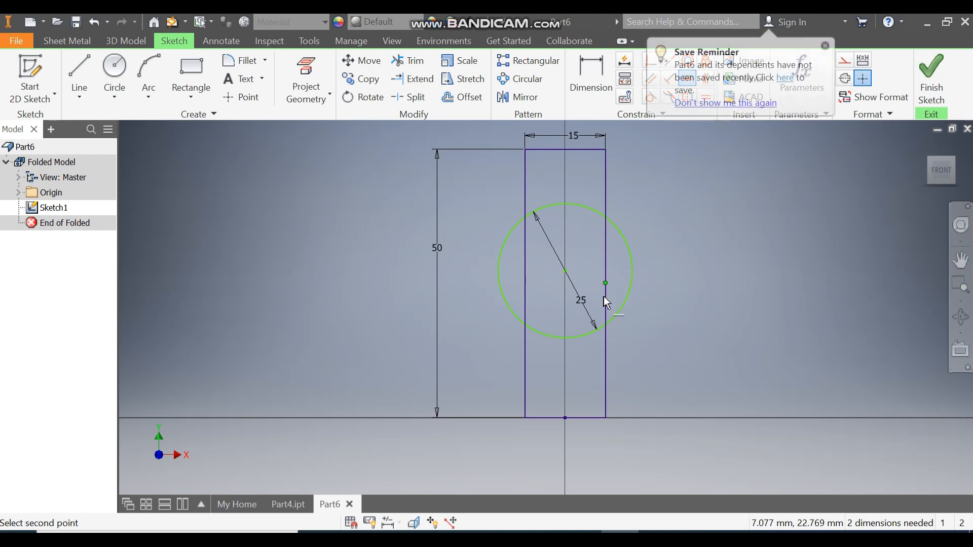
pyautogui.click(565, 272)
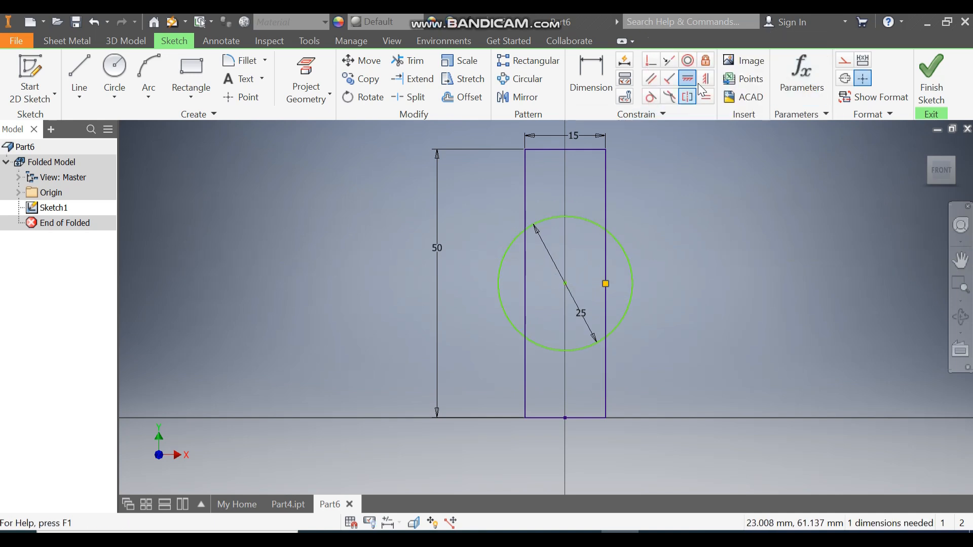
pyautogui.click(706, 79)
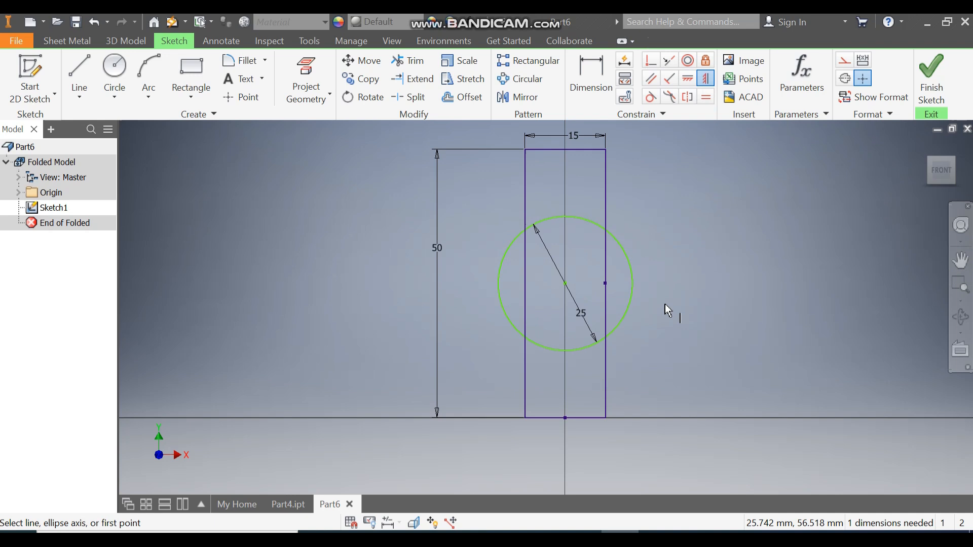
pyautogui.click(566, 419)
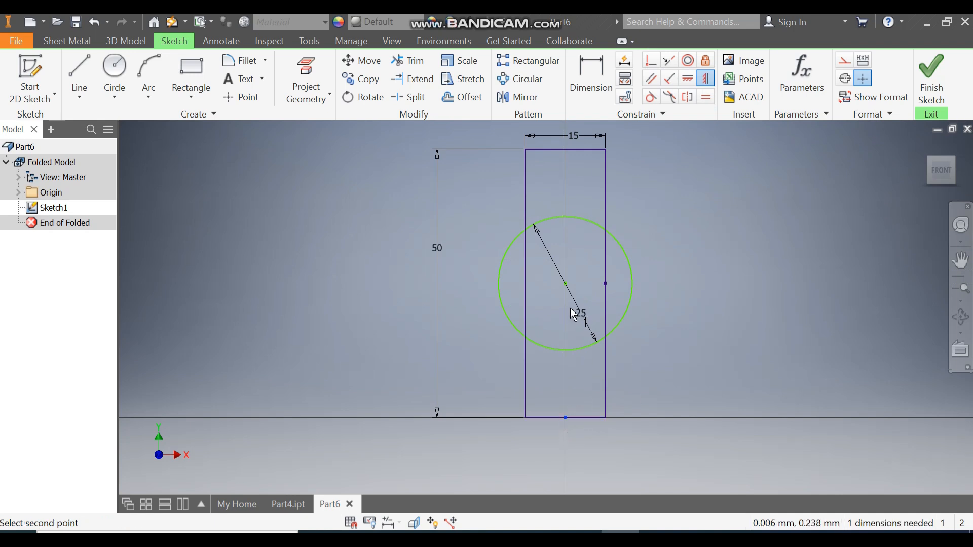
pyautogui.click(566, 284)
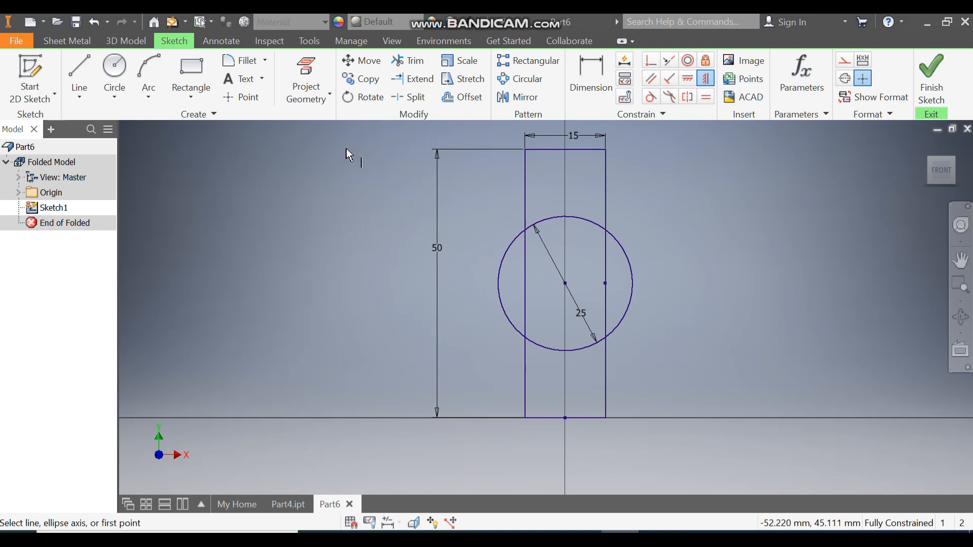
# - Trim the rectangle's side segments inside the circle and the circle's upper and lower arcs inside the rectangle
pyautogui.click(408, 60)
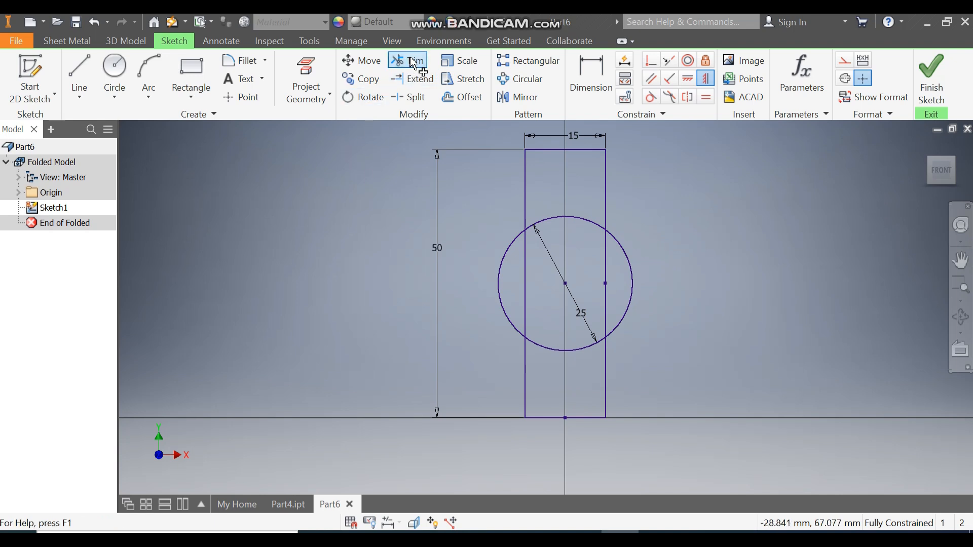
pyautogui.click(605, 263)
pyautogui.click(525, 274)
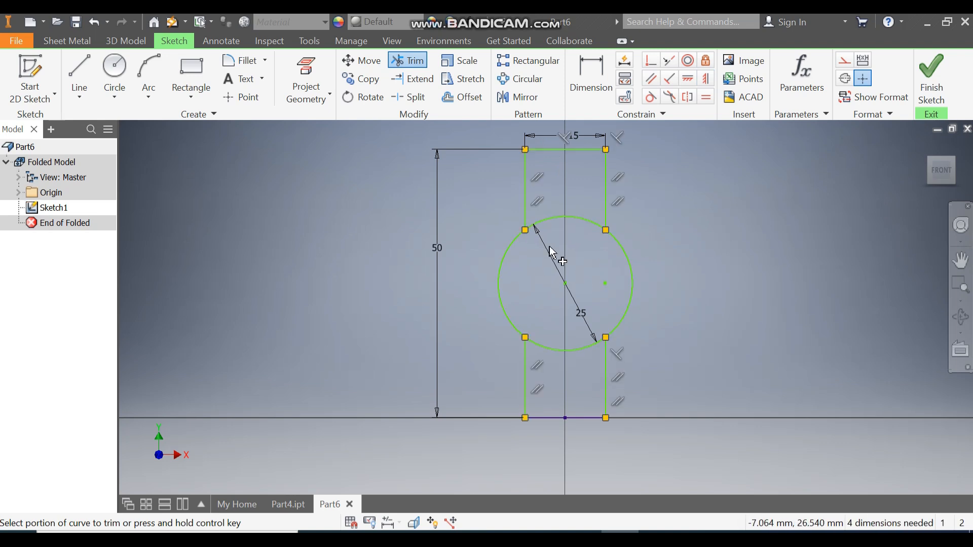
pyautogui.click(560, 220)
pyautogui.click(564, 348)
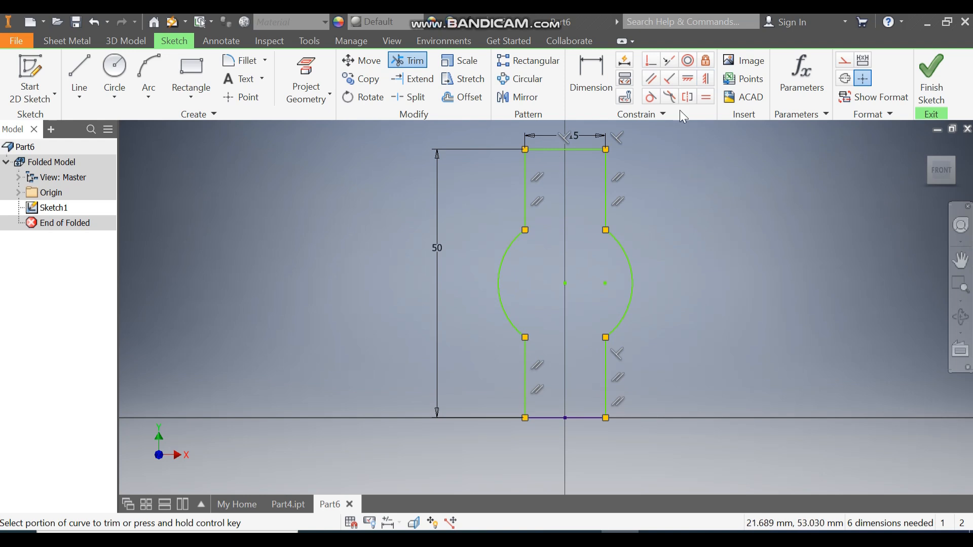
# - Dimension the horizontal distance between the two lower side edges, keeping the proposed value
pyautogui.click(608, 82)
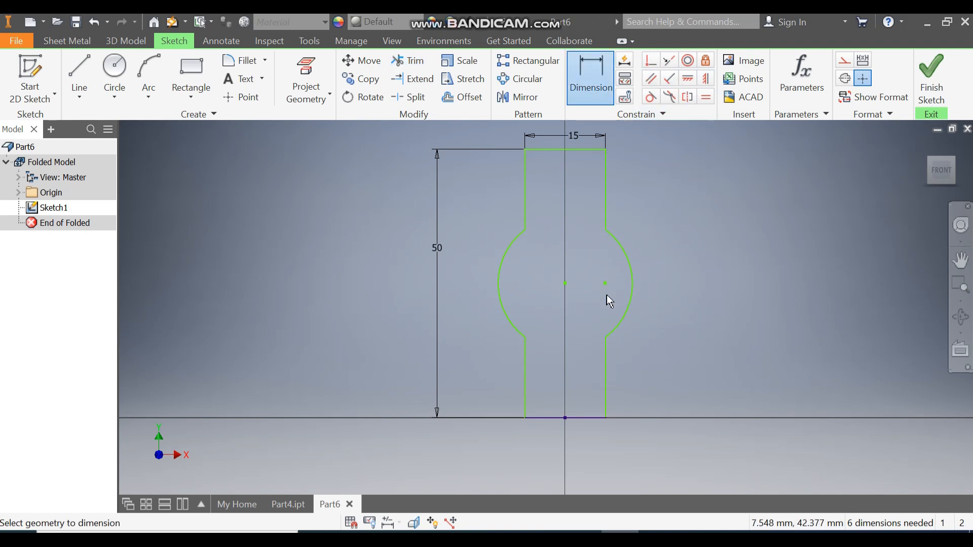
pyautogui.click(605, 373)
pyautogui.click(526, 384)
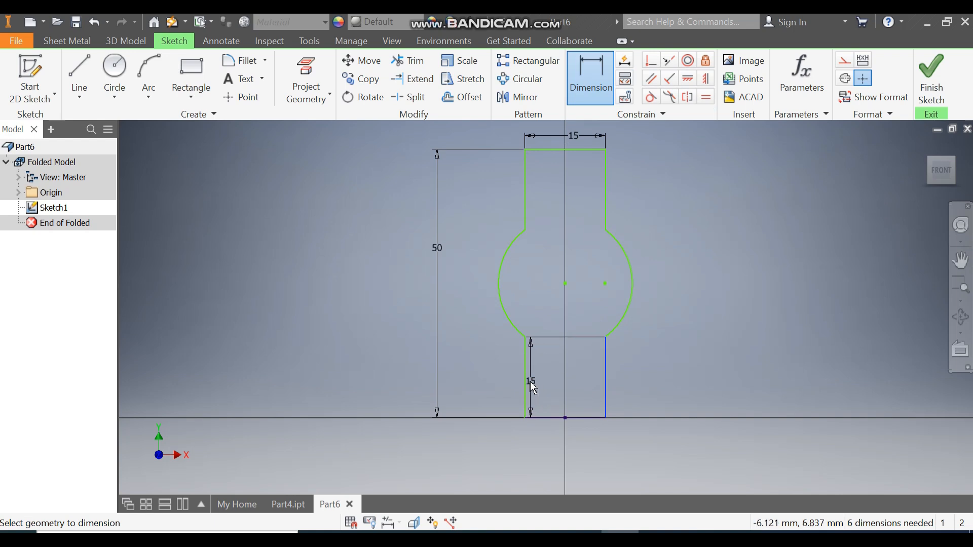
pyautogui.click(555, 385)
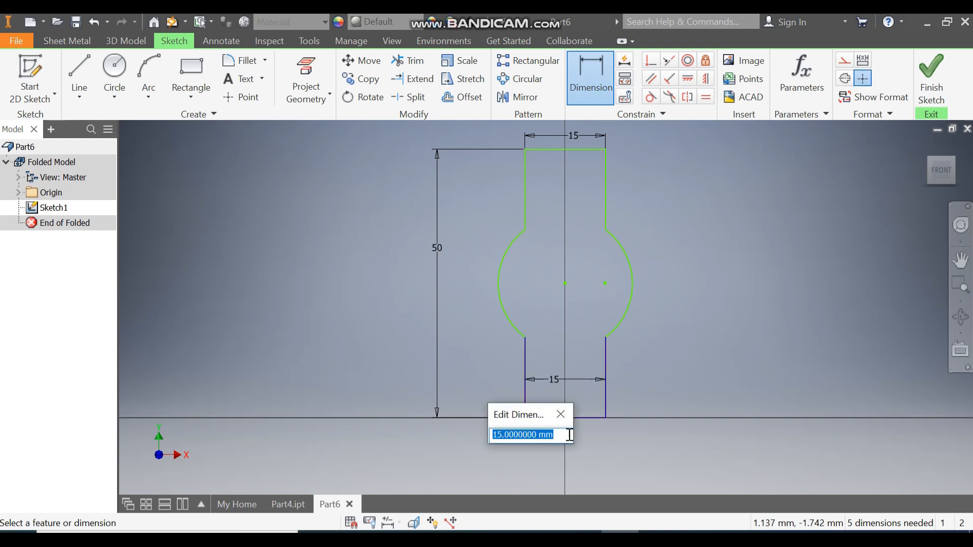
pyautogui.click(560, 411)
# - Add radius dimensions to the right and left arcs, keeping the proposed values
pyautogui.click(633, 277)
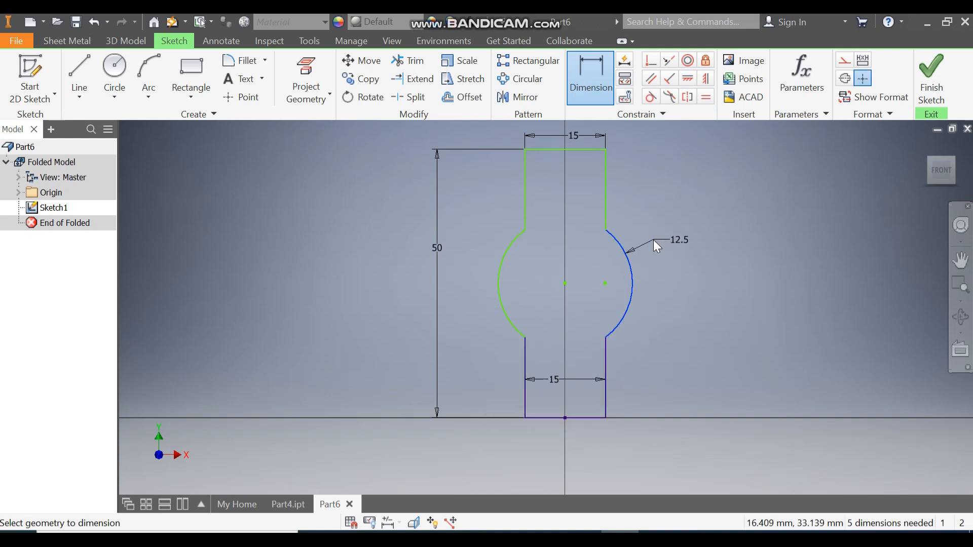
pyautogui.click(653, 239)
pyautogui.click(660, 275)
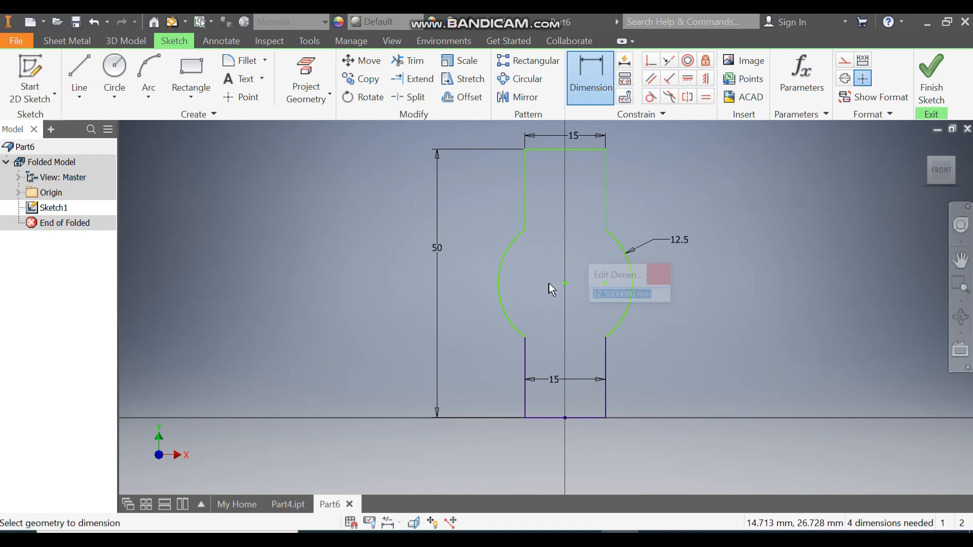
pyautogui.click(499, 274)
pyautogui.click(475, 248)
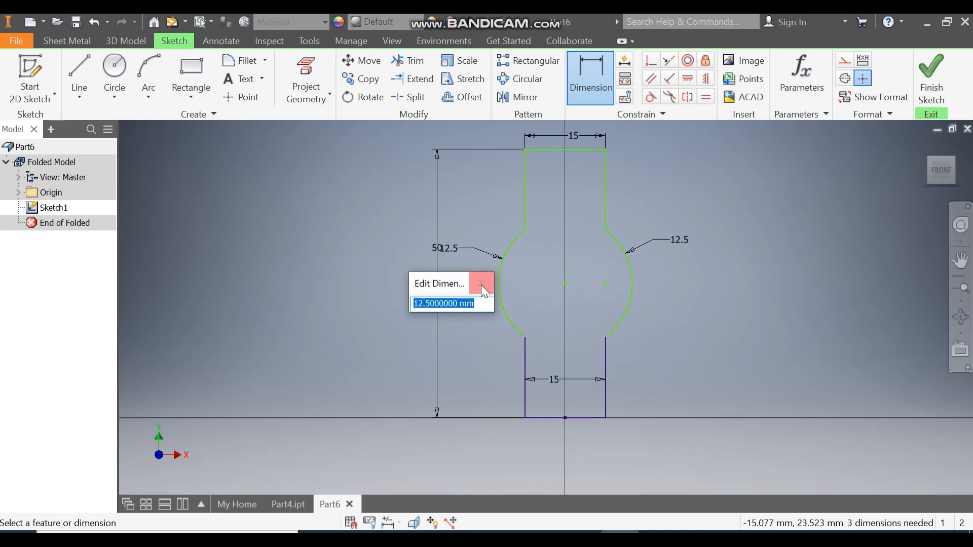
pyautogui.click(482, 283)
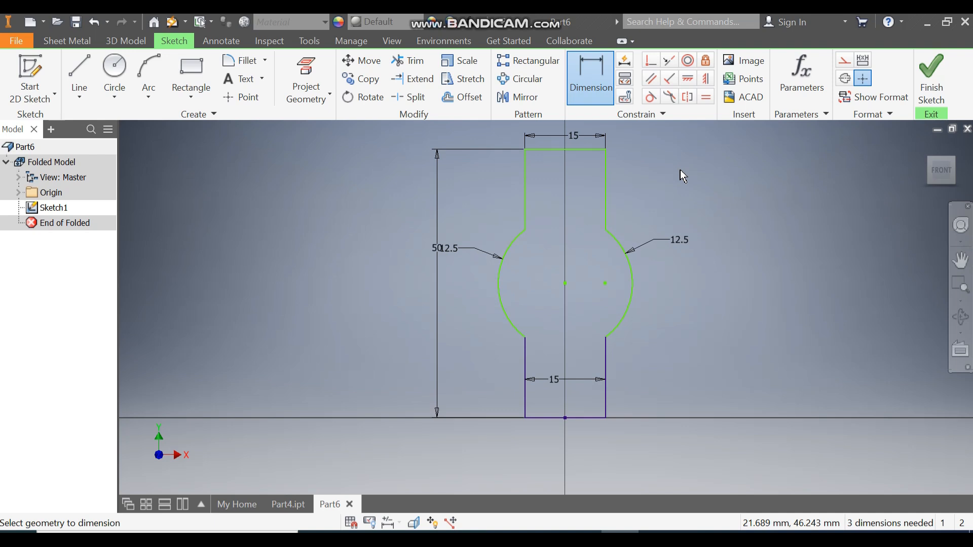
# - Dimension the horizontal distance from the arc centre to the upper right side edge, accepting the proposed value
pyautogui.click(565, 284)
pyautogui.click(627, 198)
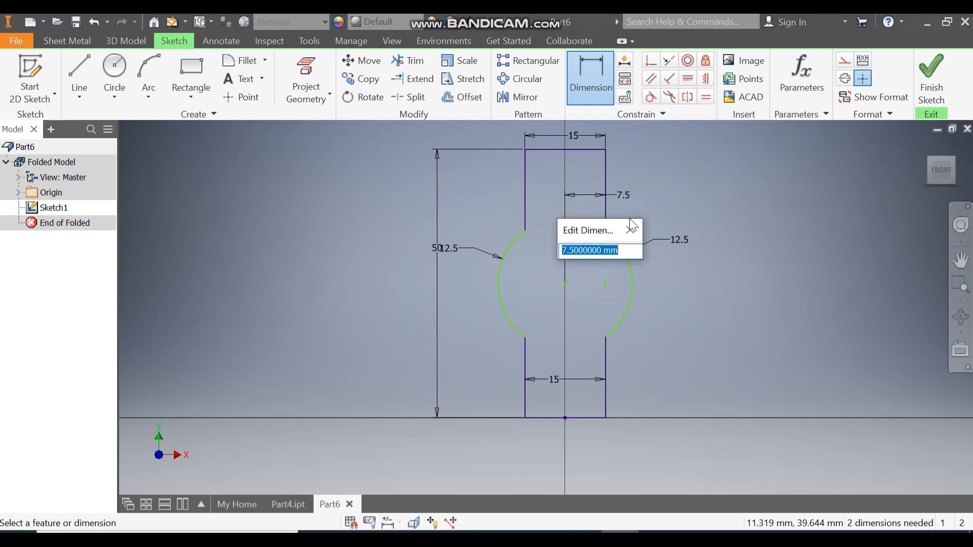
pyautogui.press('Return')
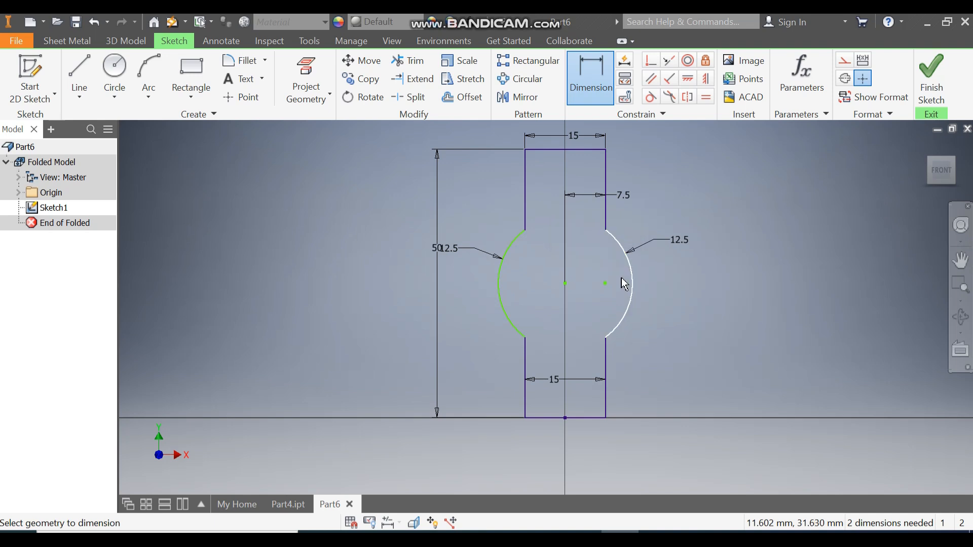
# - Dimension the vertical distance from the arc centre to the profile's bottom edge, keeping the proposed value, and finish the sketch
pyautogui.click(565, 284)
pyautogui.click(587, 418)
pyautogui.click(667, 361)
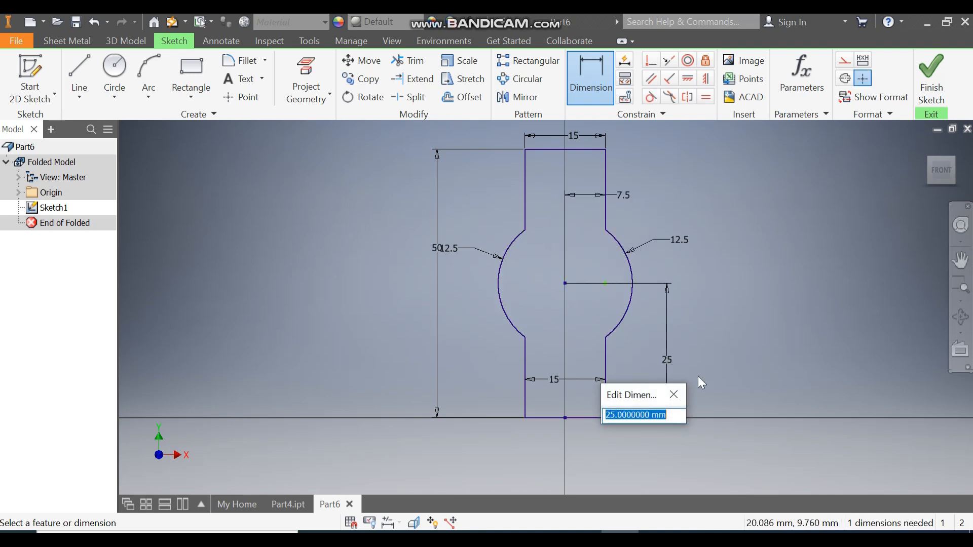
pyautogui.click(674, 395)
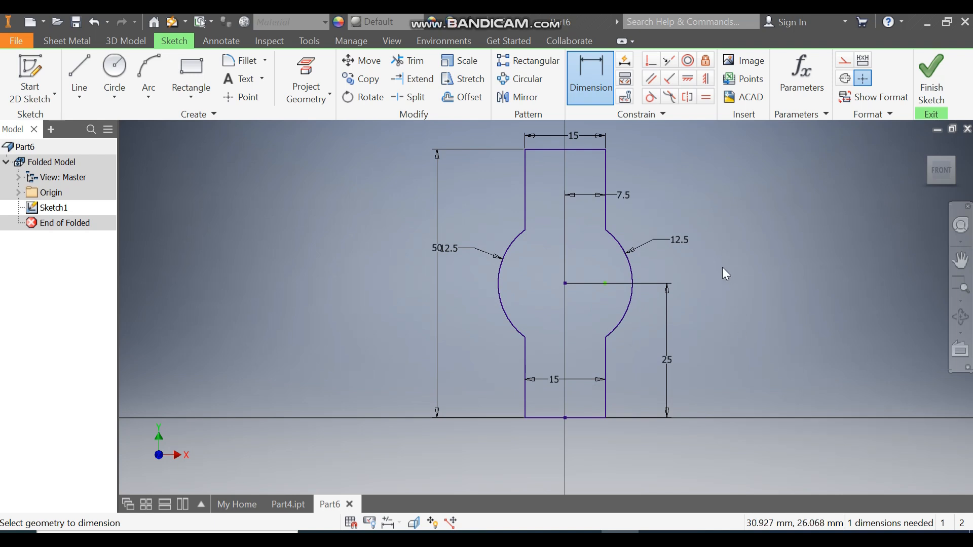
pyautogui.click(931, 80)
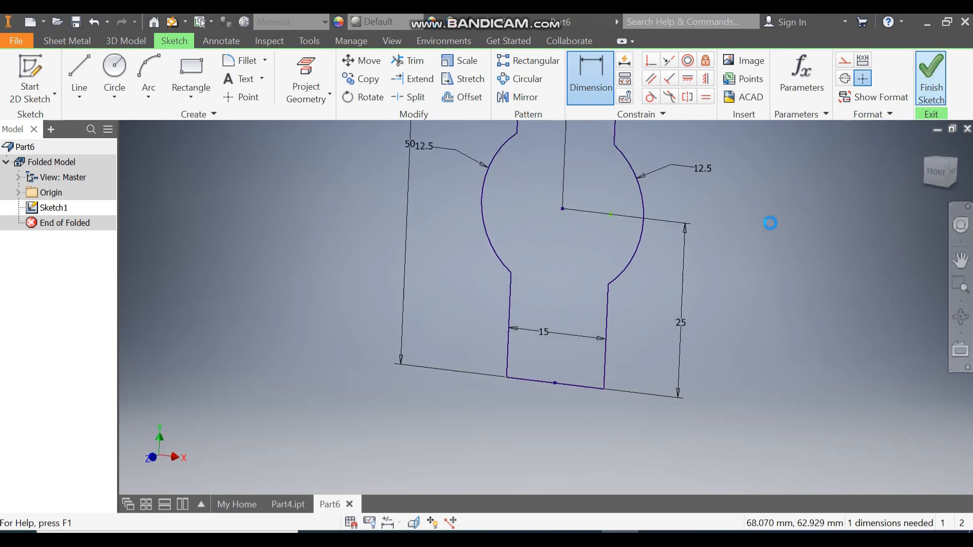
# - Reopen the profile sketch, convert its bottom line to construction geometry, and finish the sketch
pyautogui.doubleClick(51, 208)
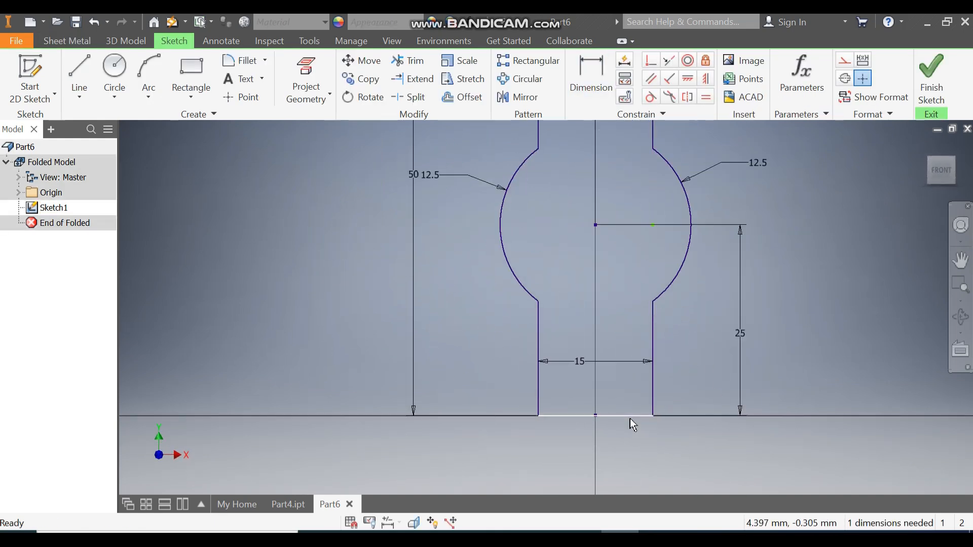
pyautogui.click(631, 417)
pyautogui.click(844, 60)
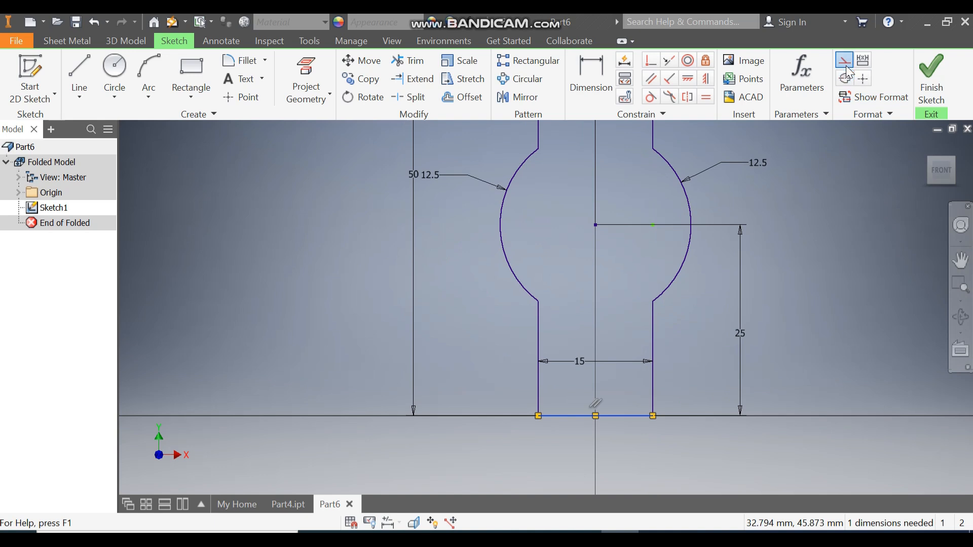
pyautogui.scroll(-2, 837, 227)
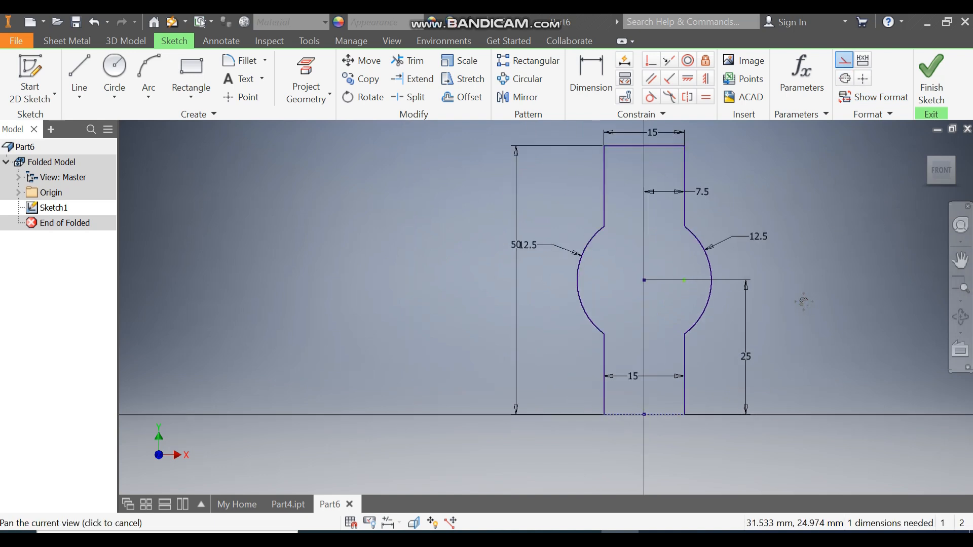
pyautogui.click(927, 91)
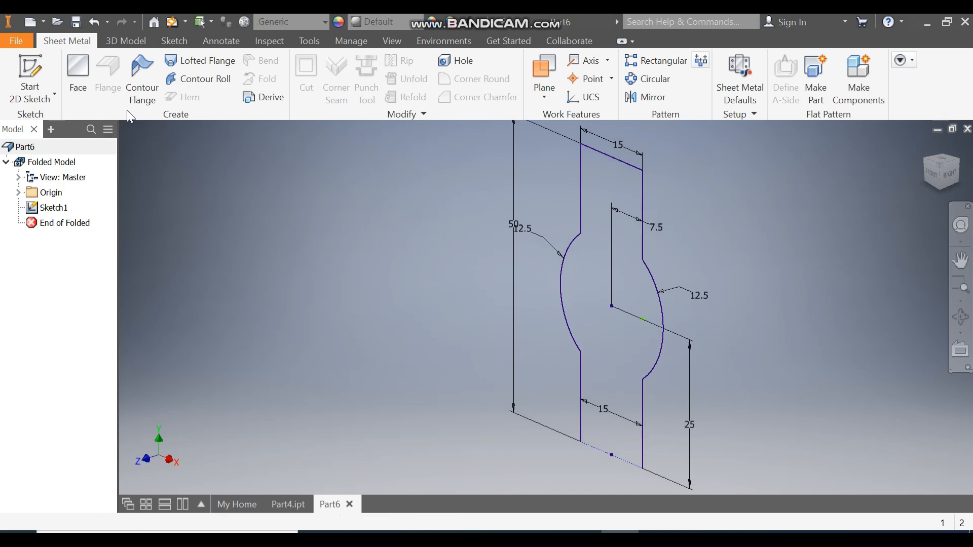
# - Create a contour flange from the open profile with a distance of 25 mm, extended symmetrically on both sides of the sketch plane
pyautogui.click(141, 70)
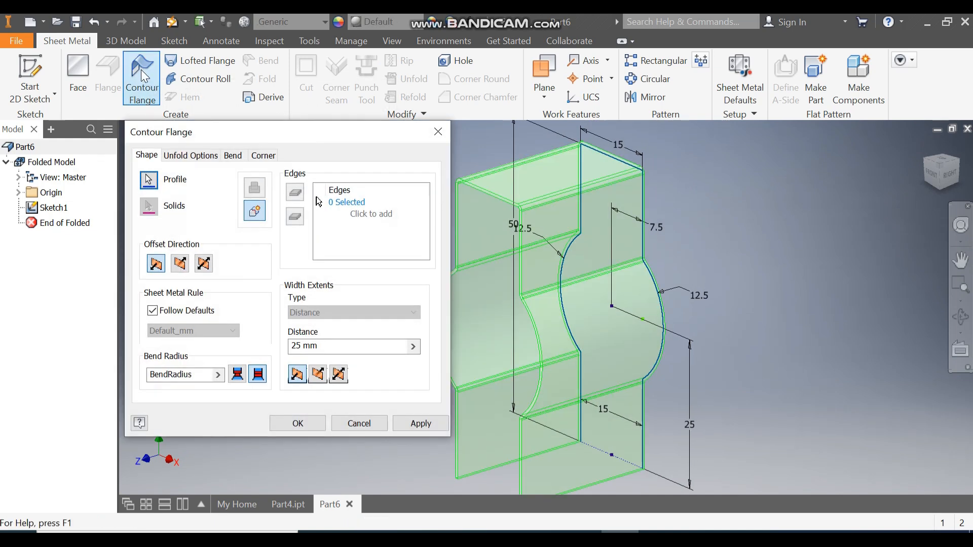
pyautogui.moveTo(611, 205); pyautogui.dragTo(655, 203, button='middle')
pyautogui.scroll(-1, 655, 202)
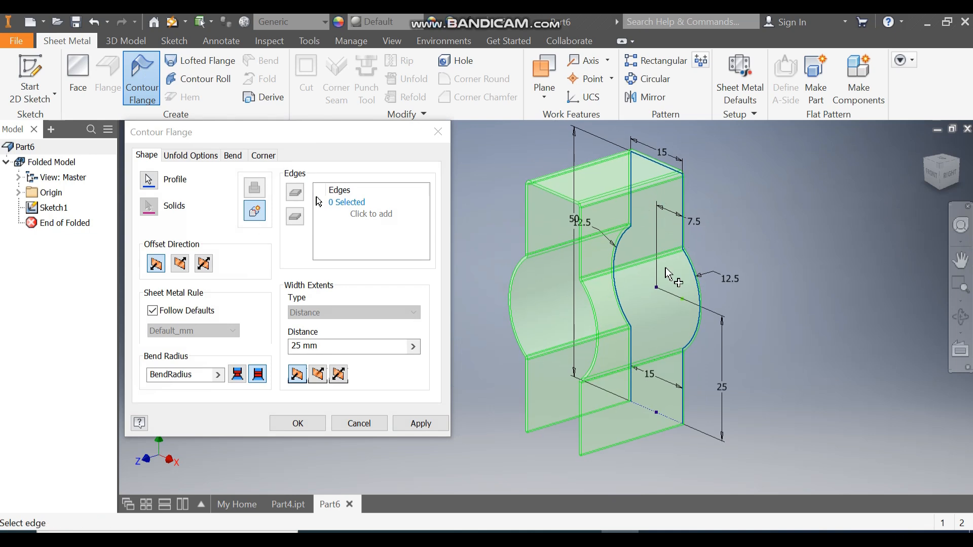
pyautogui.click(339, 375)
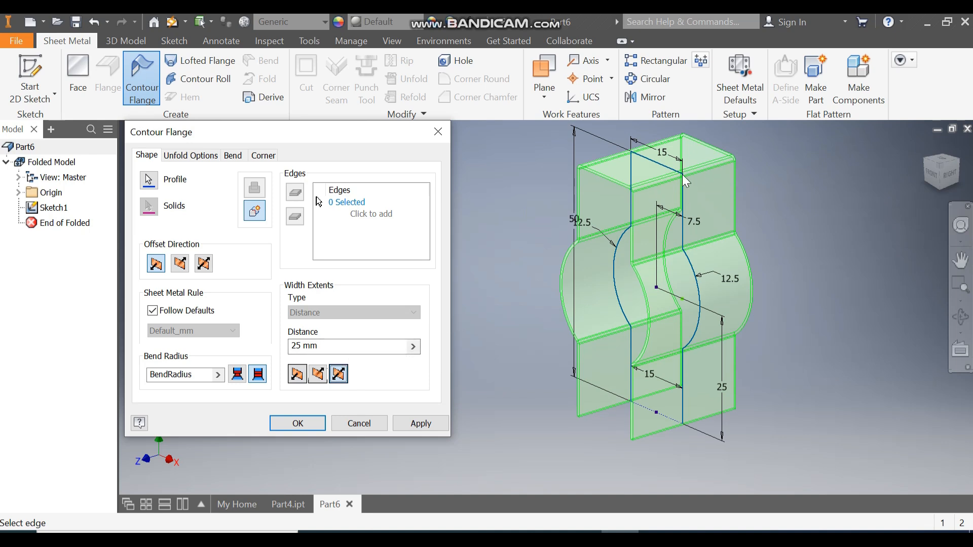
pyautogui.click(310, 421)
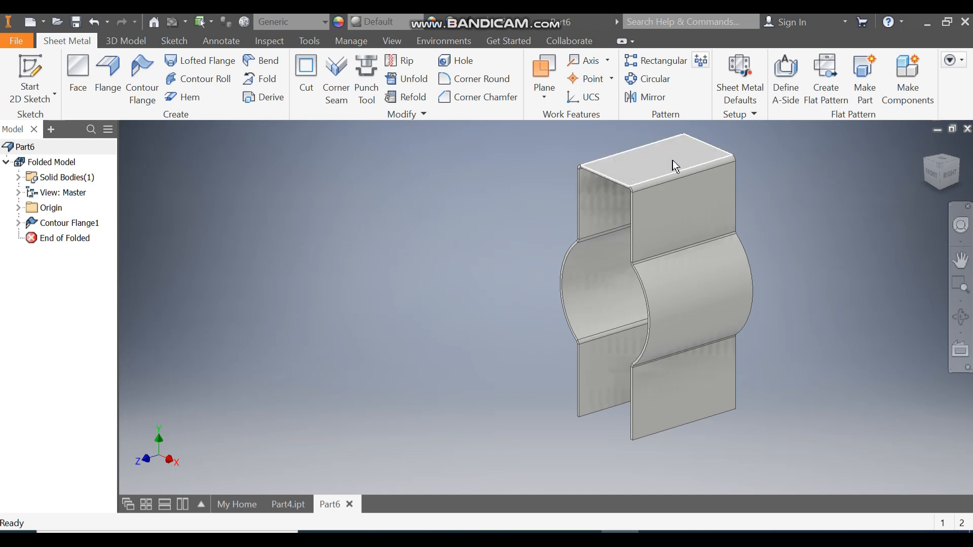
# - Turn off Use Thickness from Rule in the sheet metal defaults and set the thickness to 1 mm
pyautogui.click(742, 82)
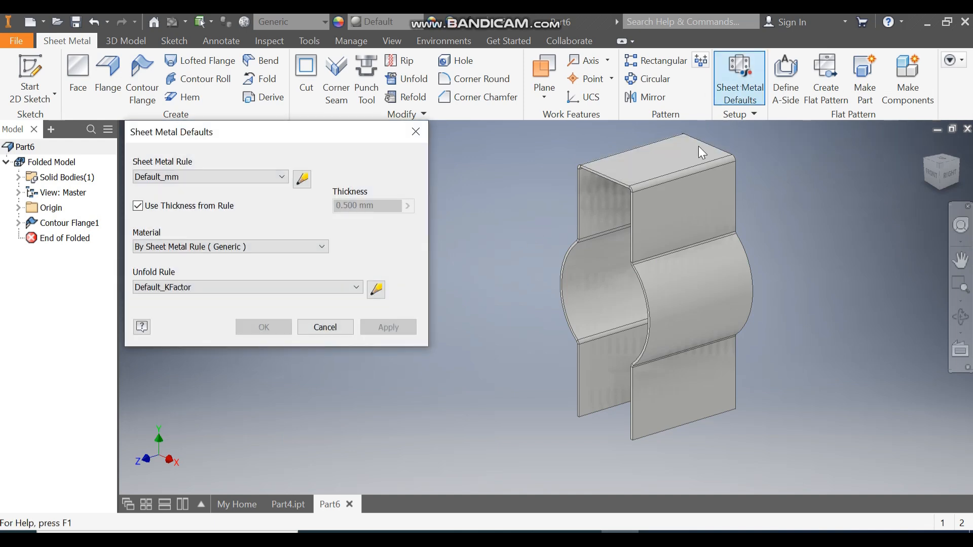
pyautogui.click(210, 206)
pyautogui.doubleClick(346, 205)
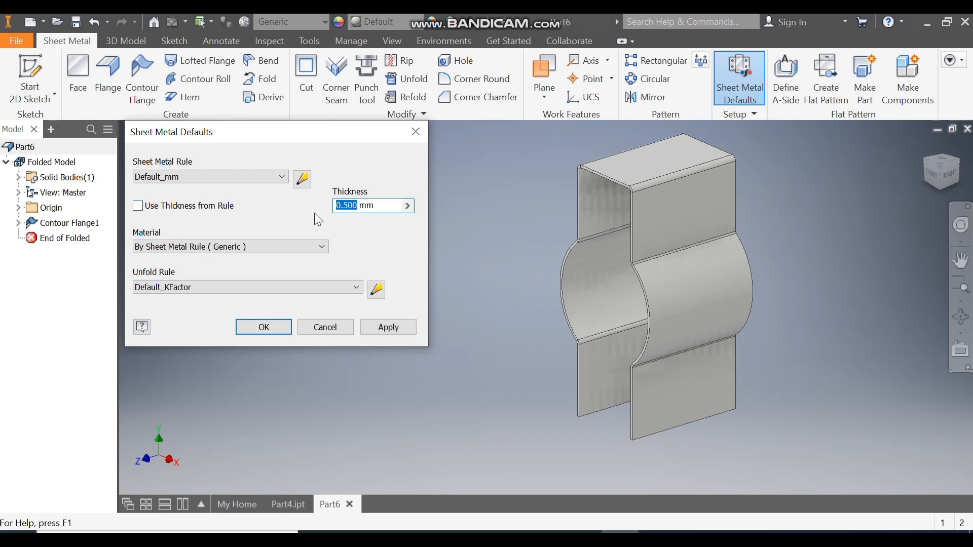
pyautogui.write('1')
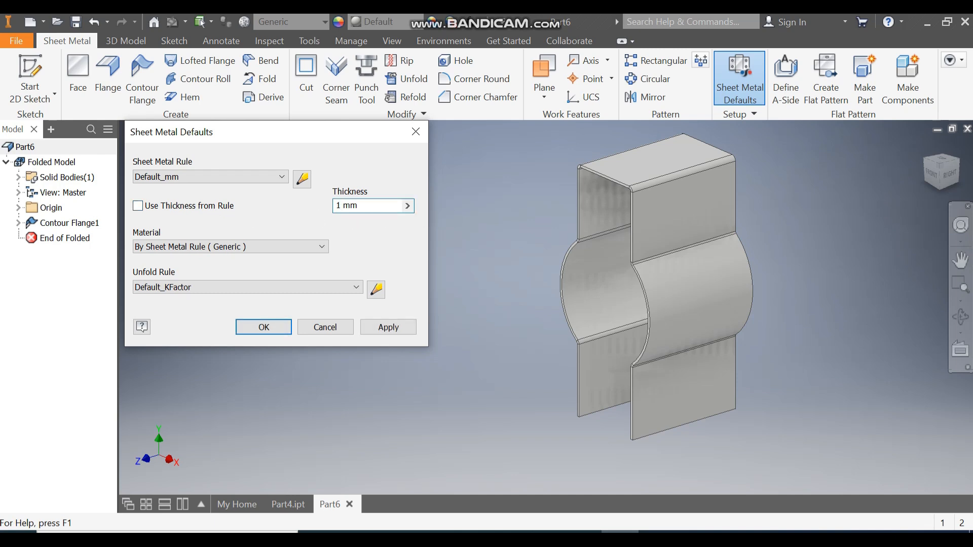
pyautogui.click(278, 325)
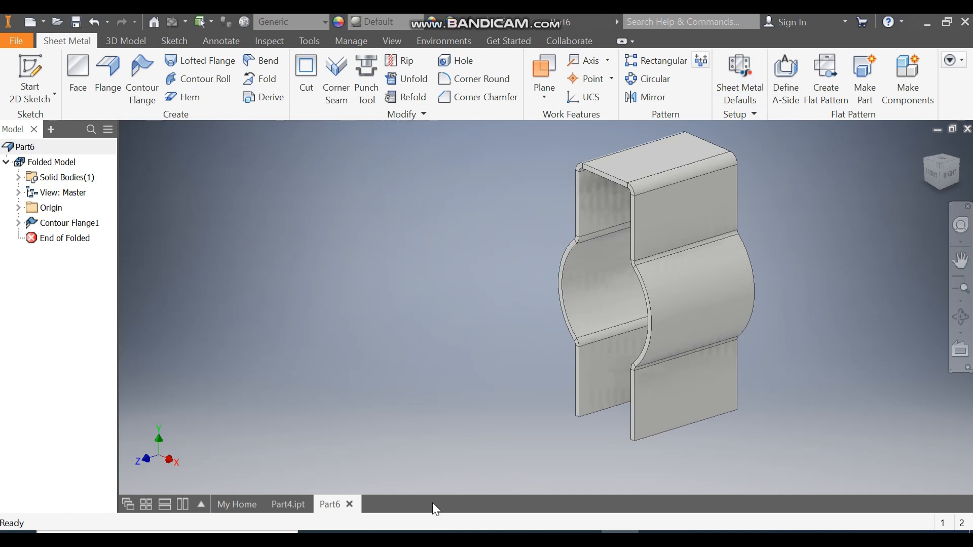
# - Start a new sketch on the YZ origin plane
pyautogui.click(19, 208)
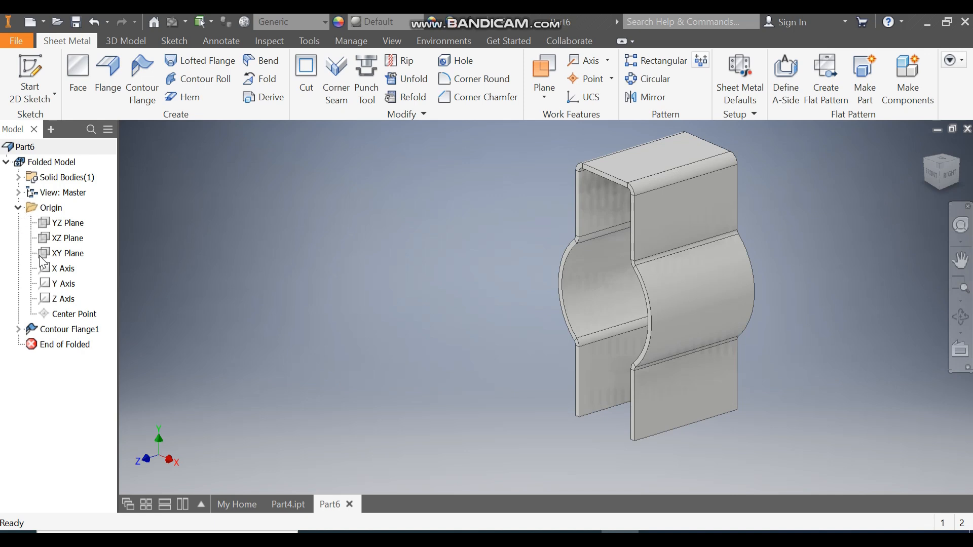
pyautogui.click(68, 227)
pyautogui.press('s')
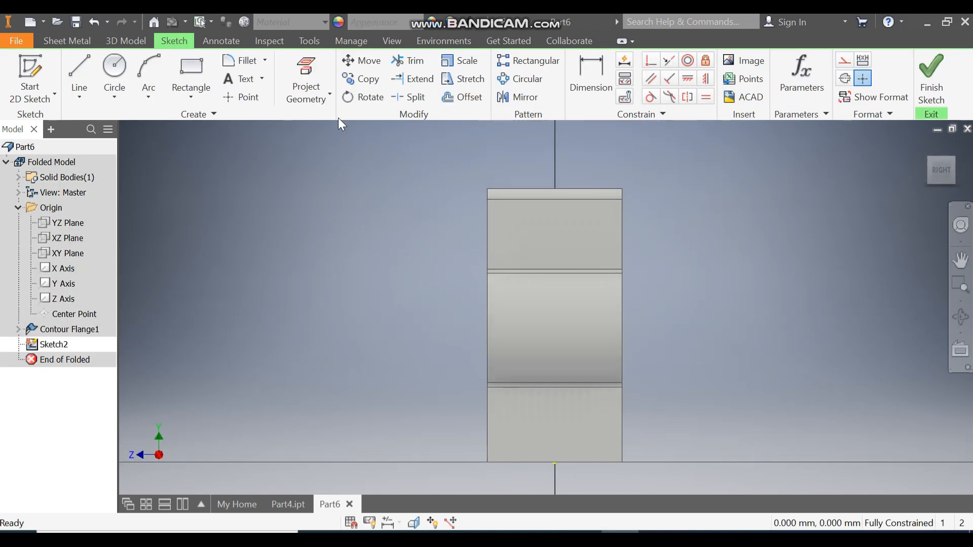
# - Switch the model's visual style to Wireframe so its edges show behind the sketch
pyautogui.click(389, 42)
pyautogui.click(195, 100)
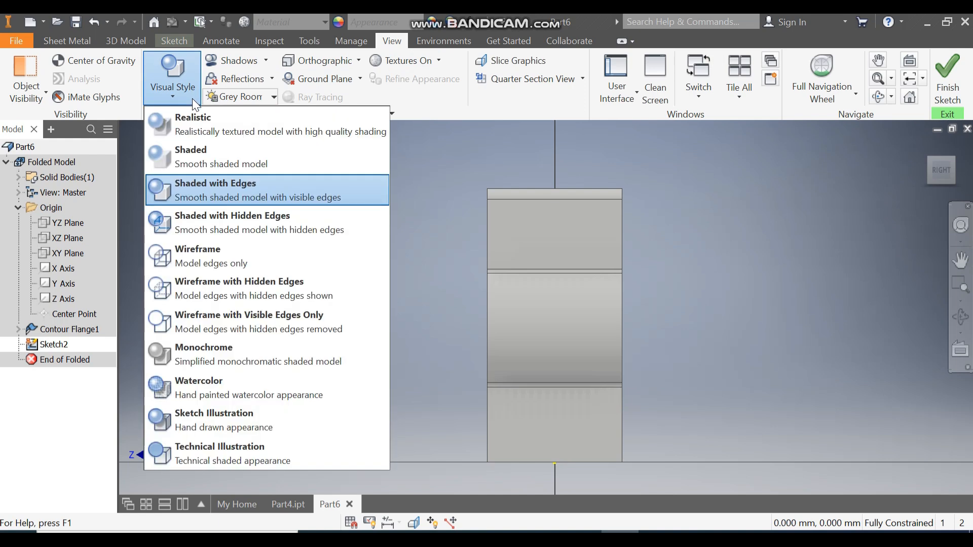
pyautogui.click(229, 251)
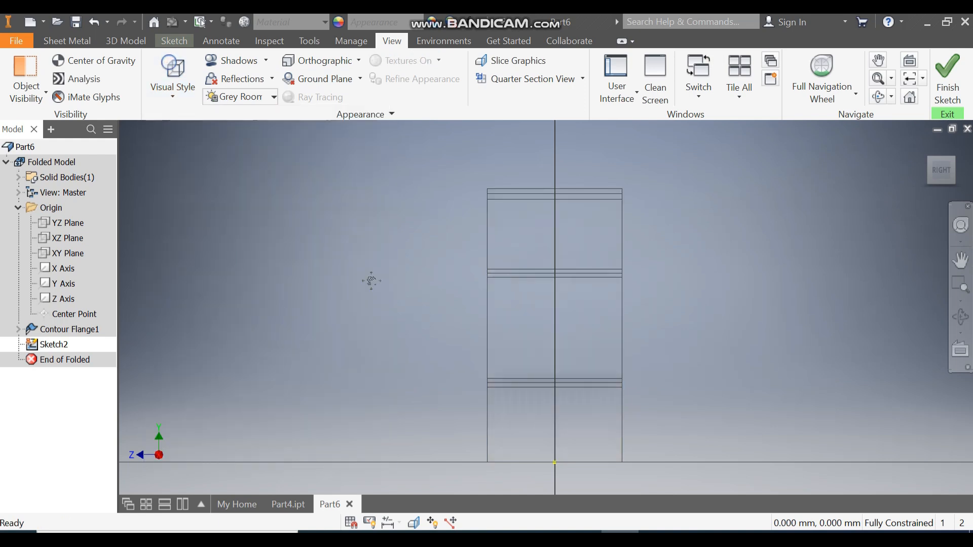
pyautogui.moveTo(369, 277); pyautogui.dragTo(370, 246, button='middle')
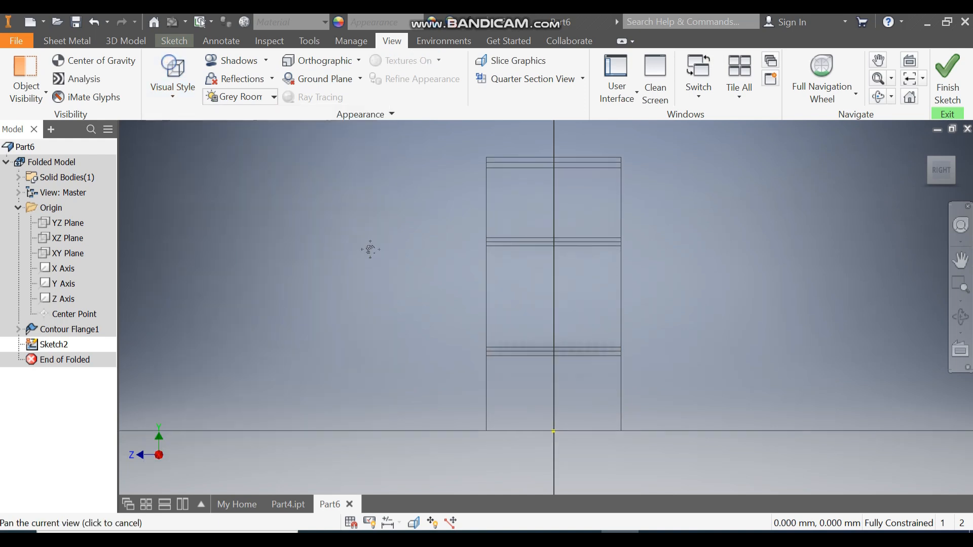
# - Sketch a vertical centre point slot on the vertical axis in the middle of the part, about 38.7 mm between its arc centres
pyautogui.click(177, 40)
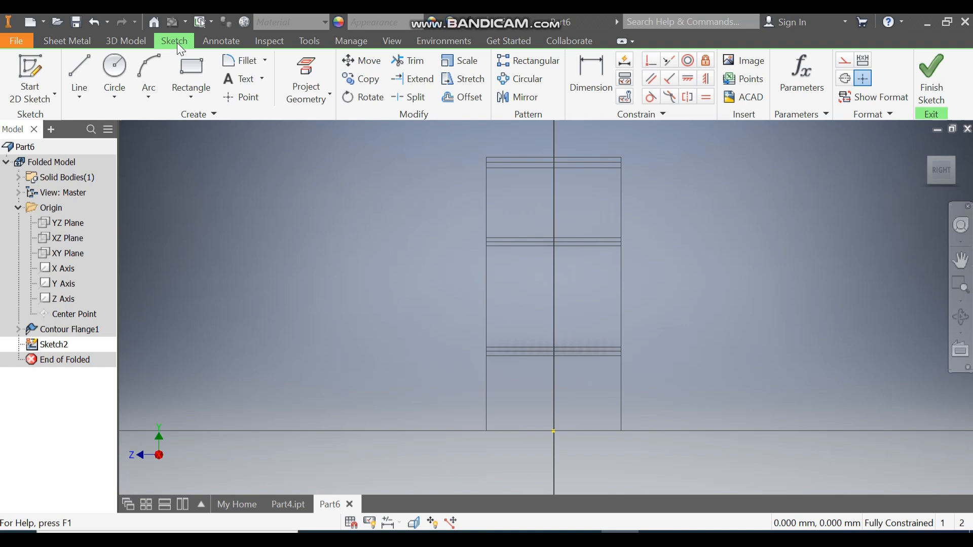
pyautogui.click(193, 97)
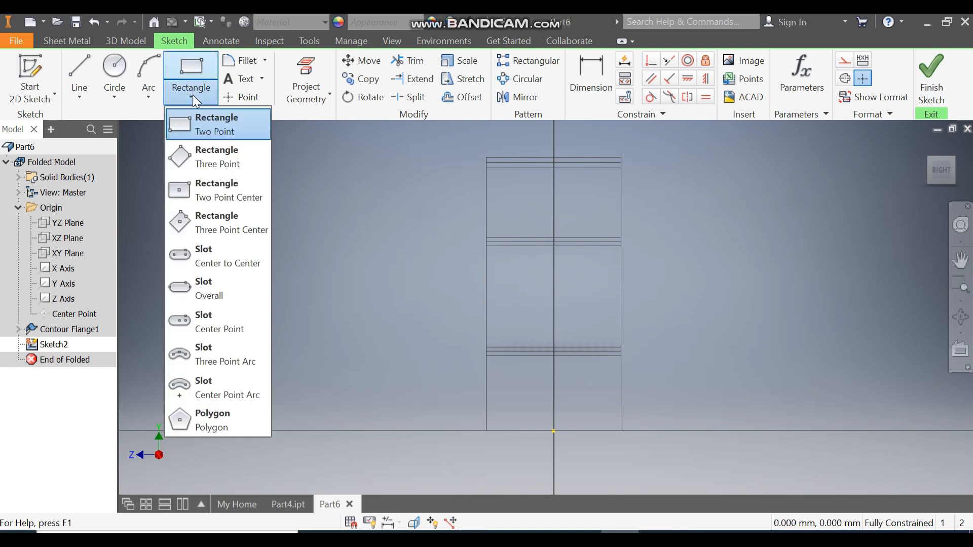
pyautogui.click(232, 315)
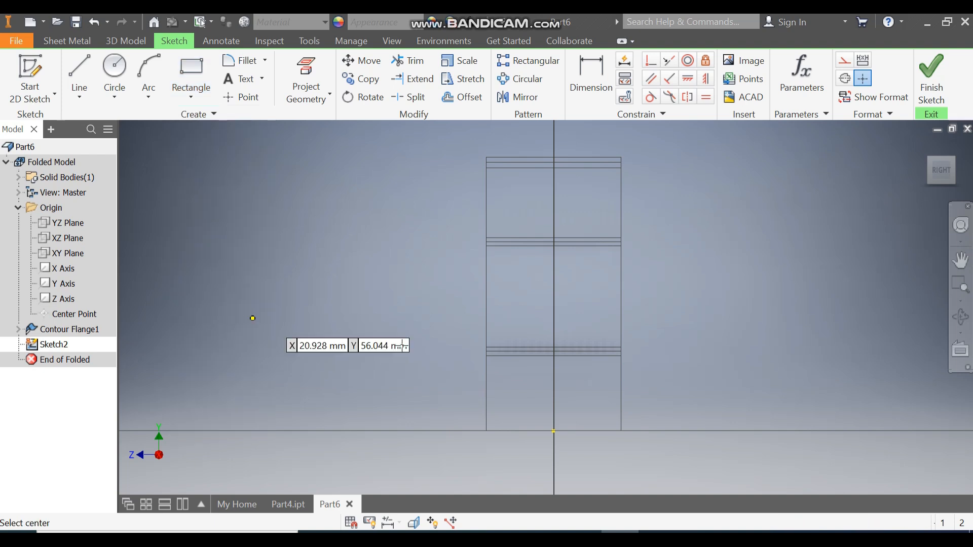
pyautogui.click(554, 293)
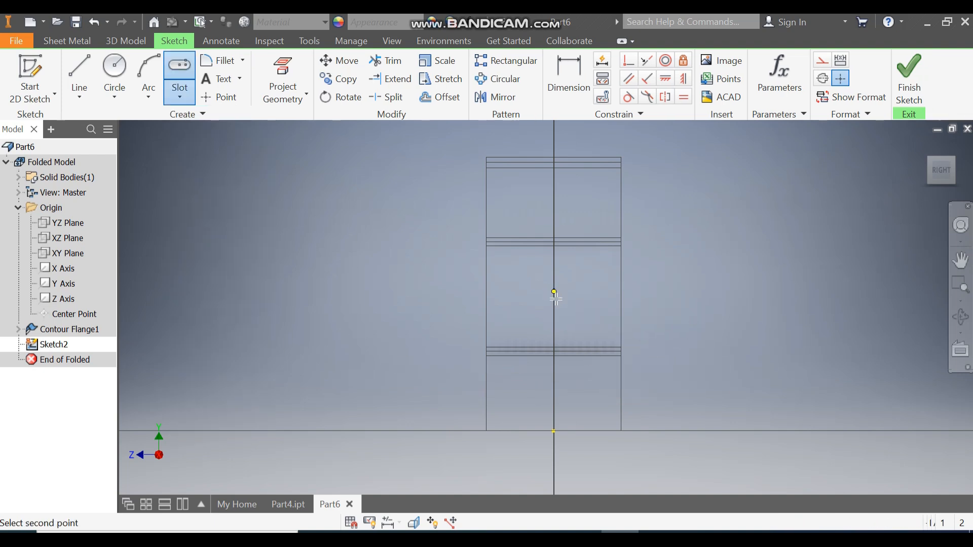
pyautogui.click(555, 395)
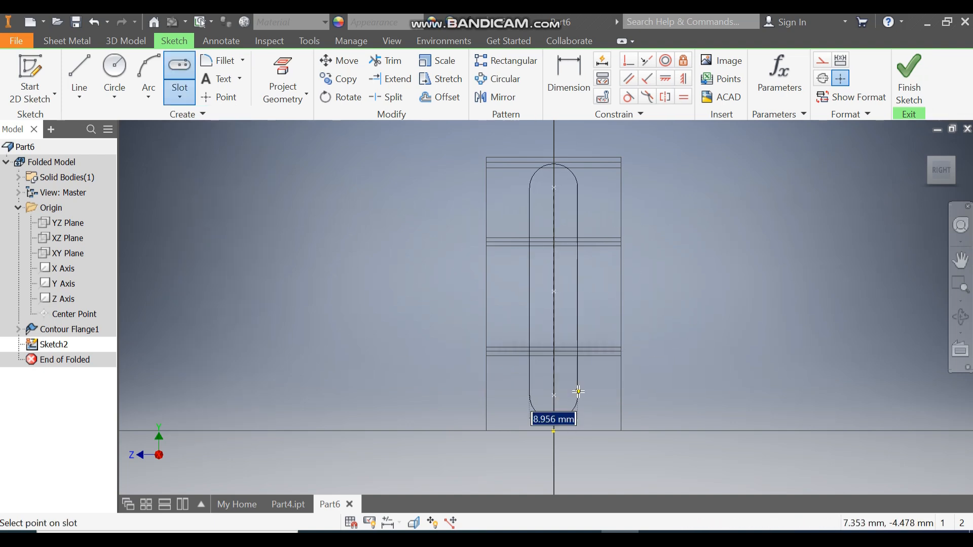
pyautogui.click(566, 393)
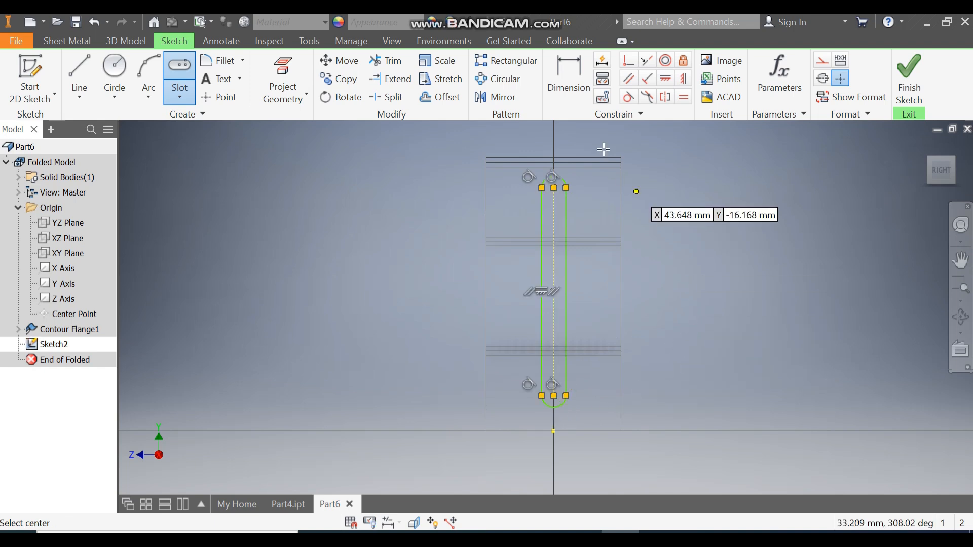
# - Dimension the distance between the slot's arc centres and set it to 20 mm
pyautogui.click(578, 83)
pyautogui.click(553, 267)
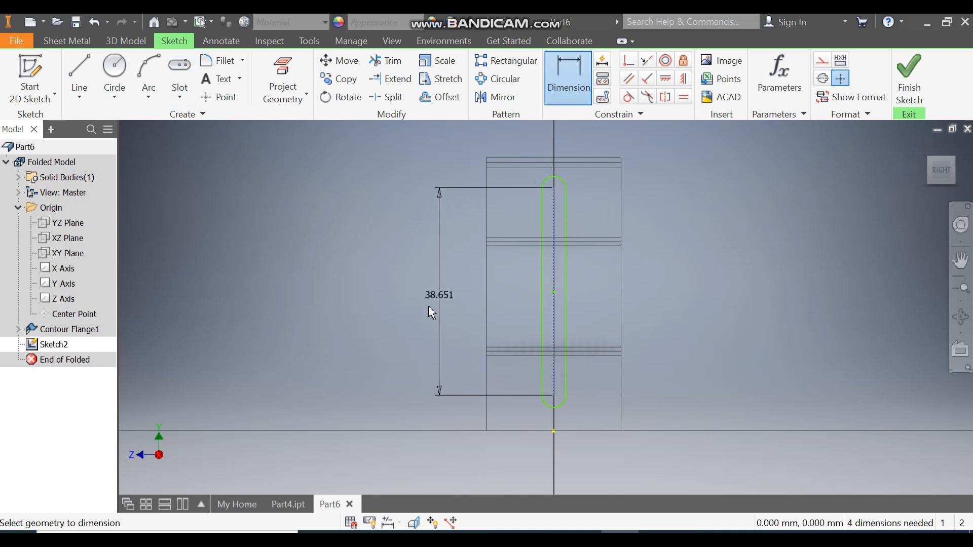
pyautogui.click(428, 306)
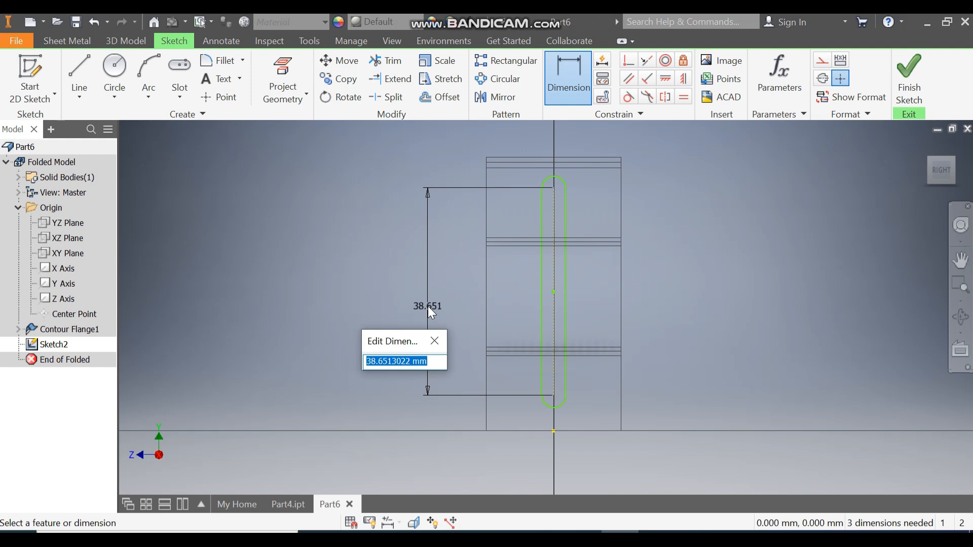
pyautogui.write('20')
pyautogui.press('Return')
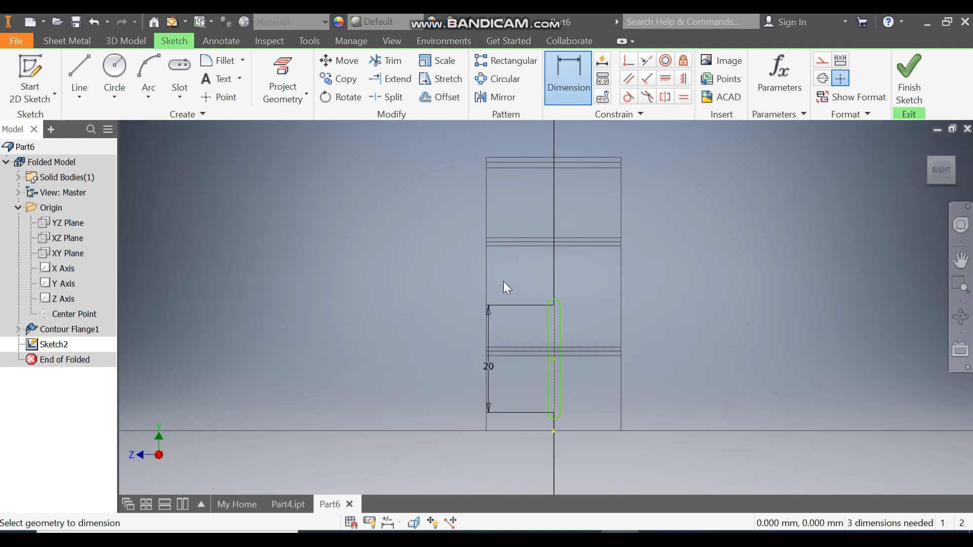
# - Dimension the slot's width between its two straight sides and set it to 5 mm
pyautogui.click(548, 329)
pyautogui.click(561, 326)
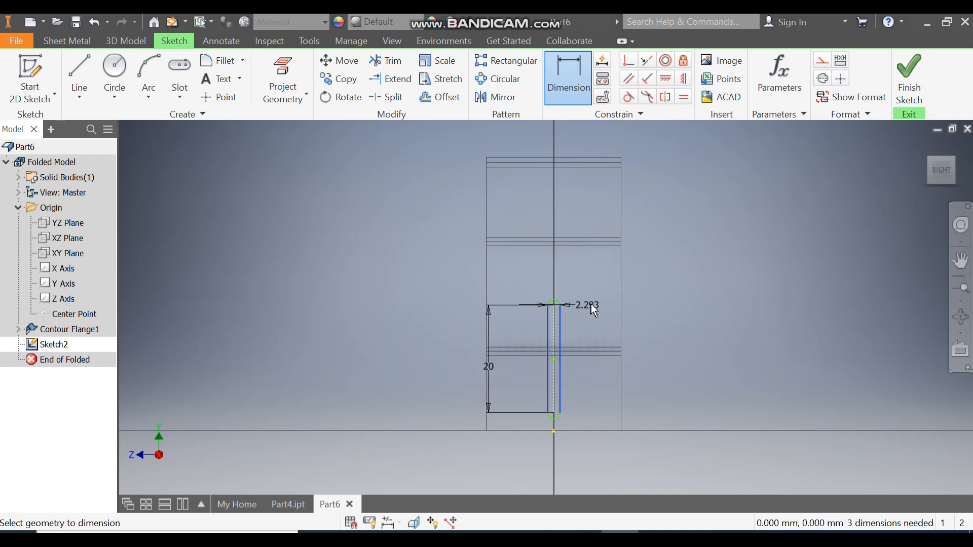
pyautogui.click(591, 306)
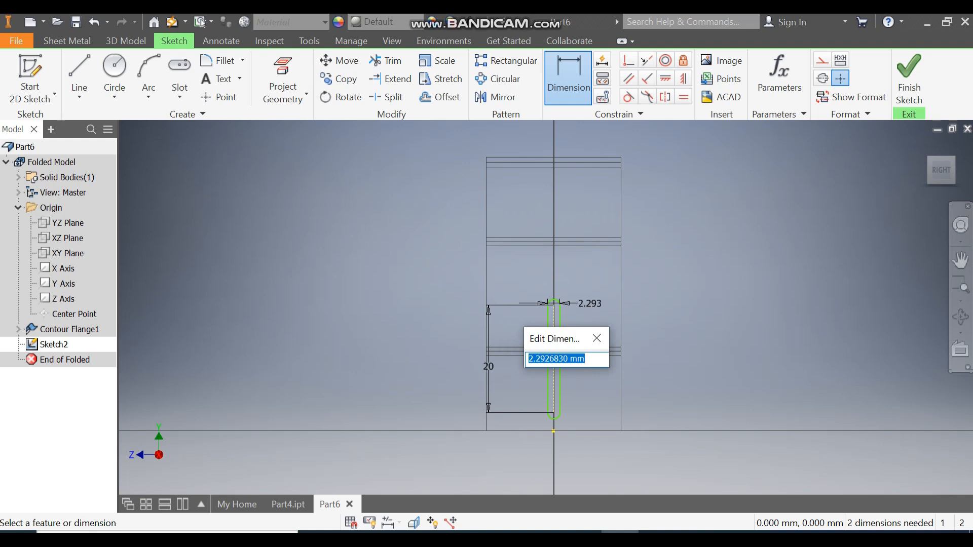
pyautogui.write('5')
pyautogui.press('Return')
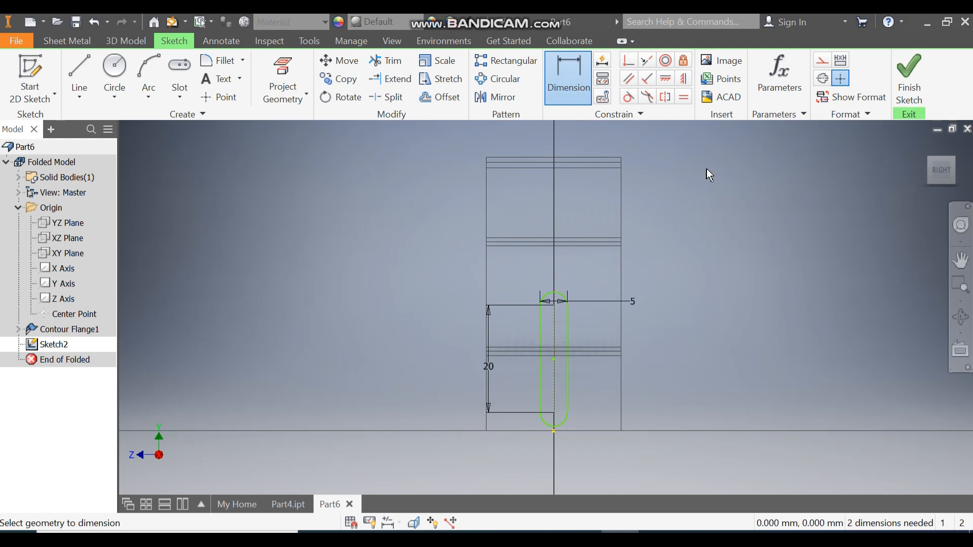
# - Align the slot's centre with the midpoint of the rounded middle section's side edge using a Vertical constraint
pyautogui.click(667, 80)
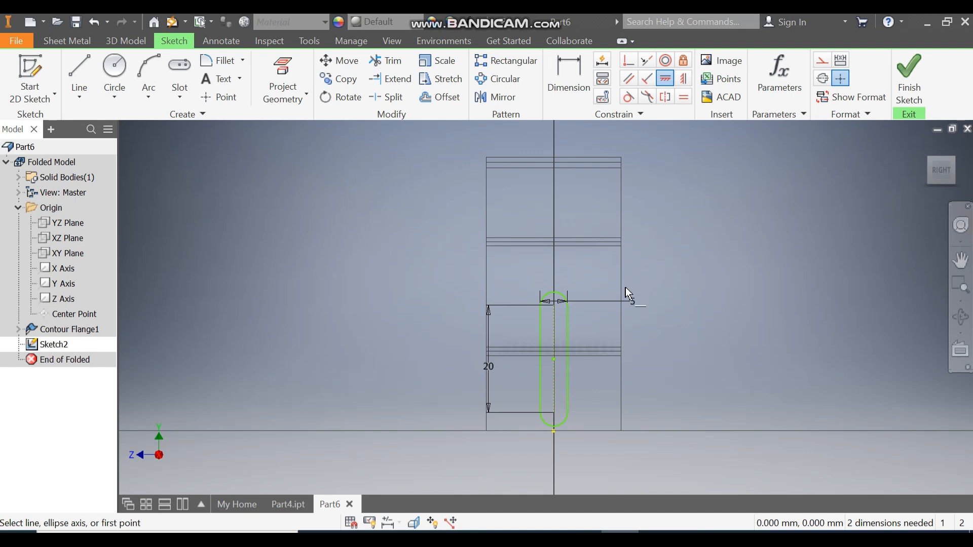
pyautogui.click(685, 79)
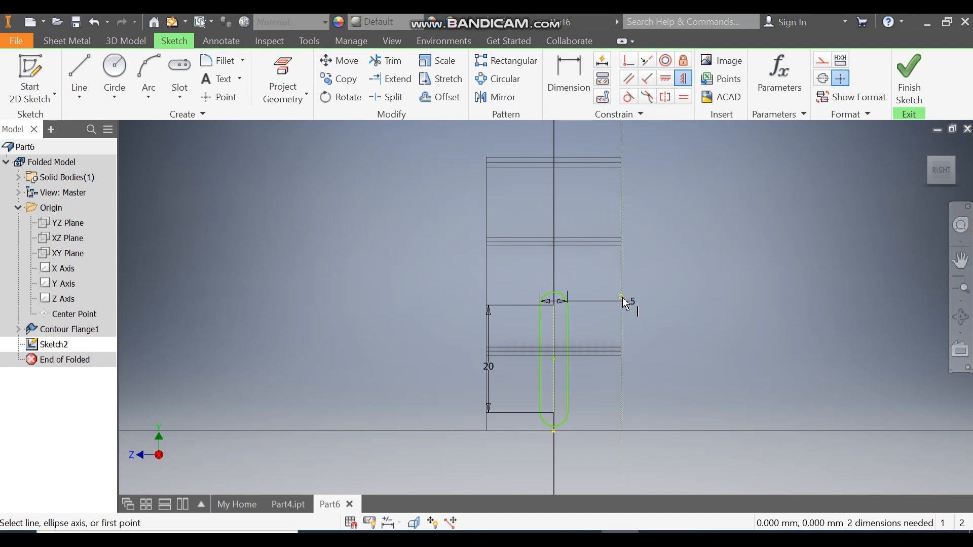
pyautogui.click(622, 297)
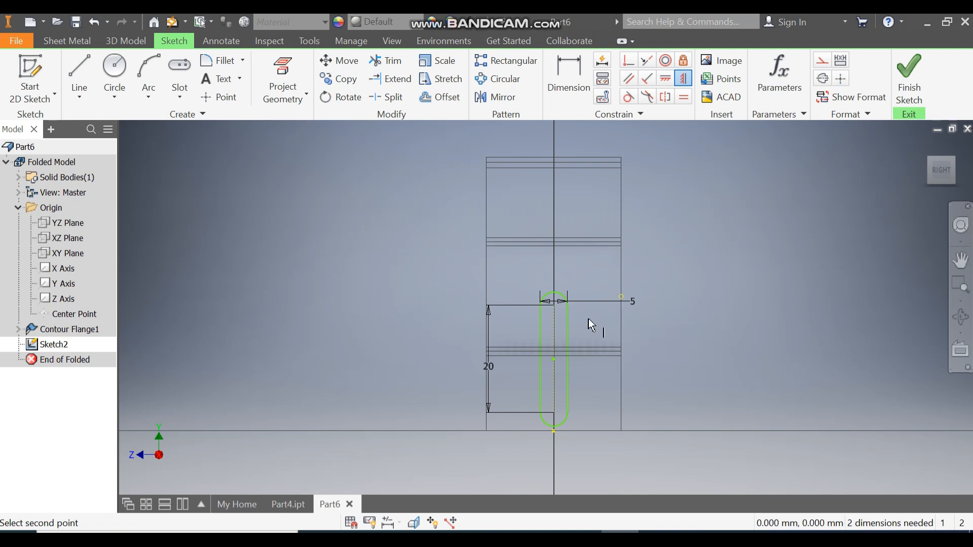
pyautogui.click(553, 360)
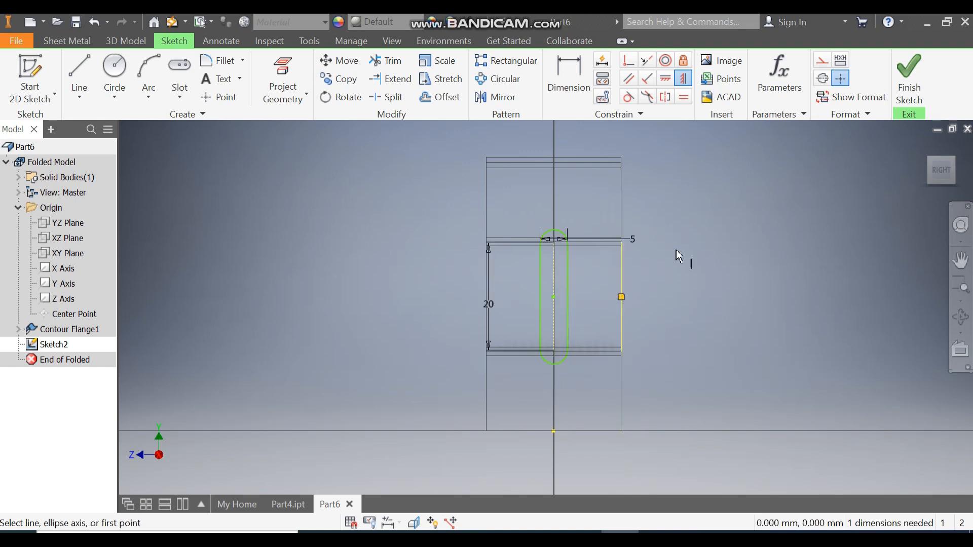
# - Sketch a 5 mm diameter circle below the slot, centred on the part's vertical axis in the lower straight section
pyautogui.click(121, 73)
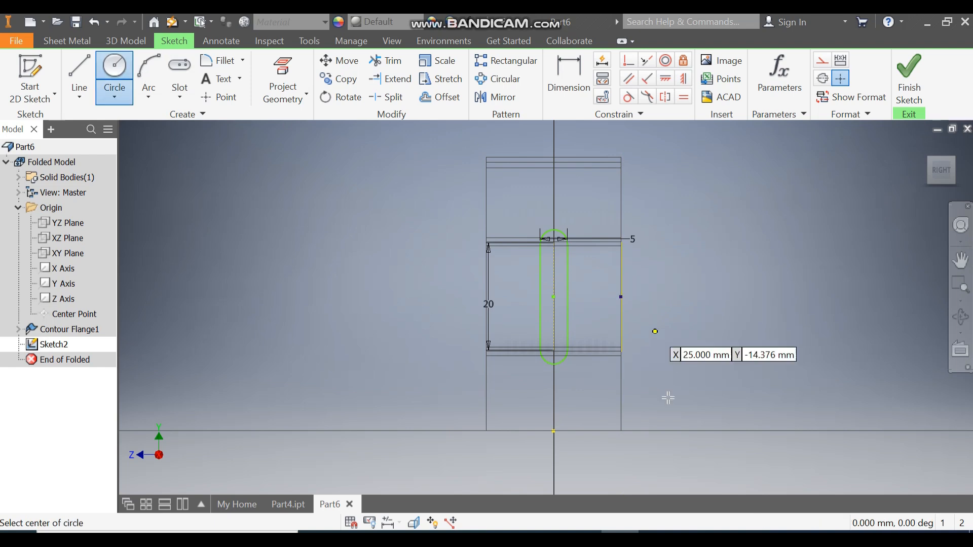
pyautogui.click(554, 394)
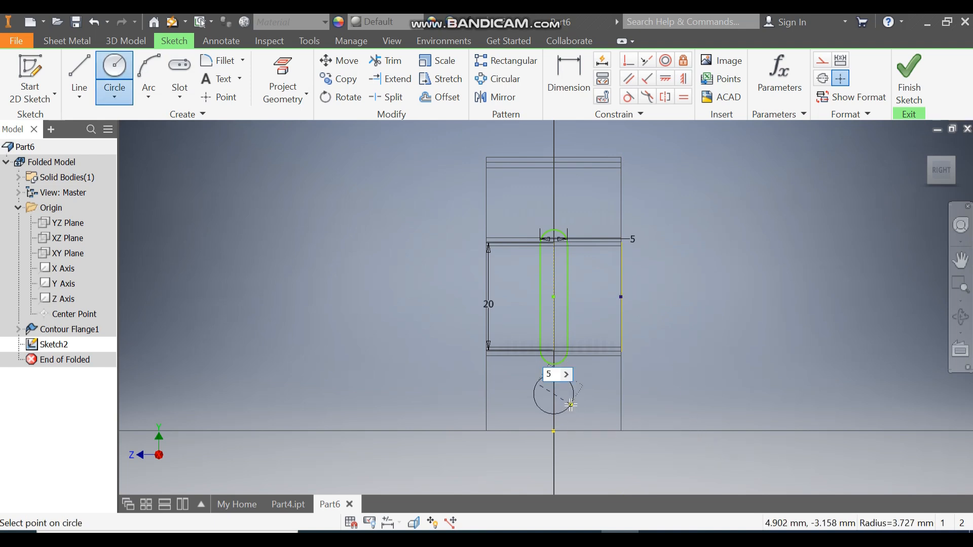
pyautogui.click(571, 404)
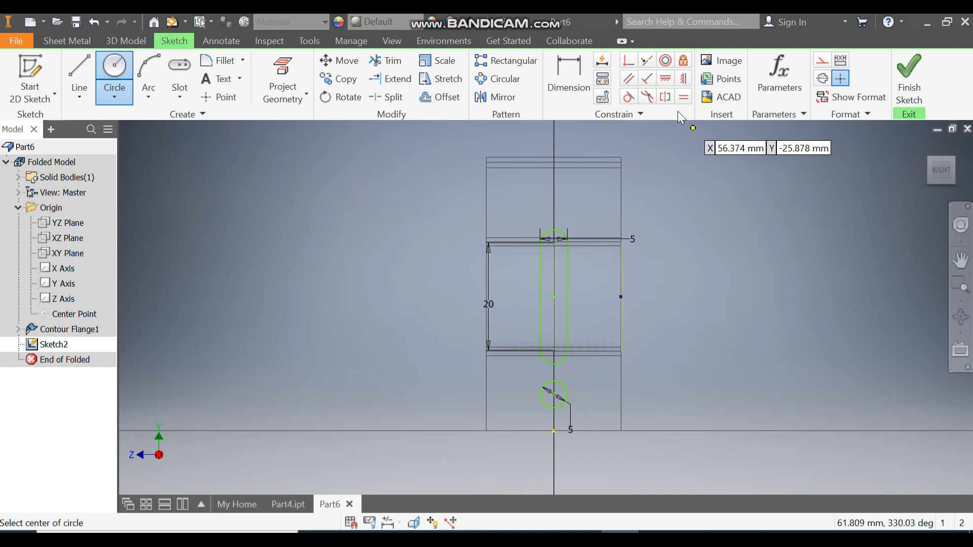
# - Align the circle's centre with the midpoint of the lower straight section's side edge using a Vertical constraint
pyautogui.click(683, 78)
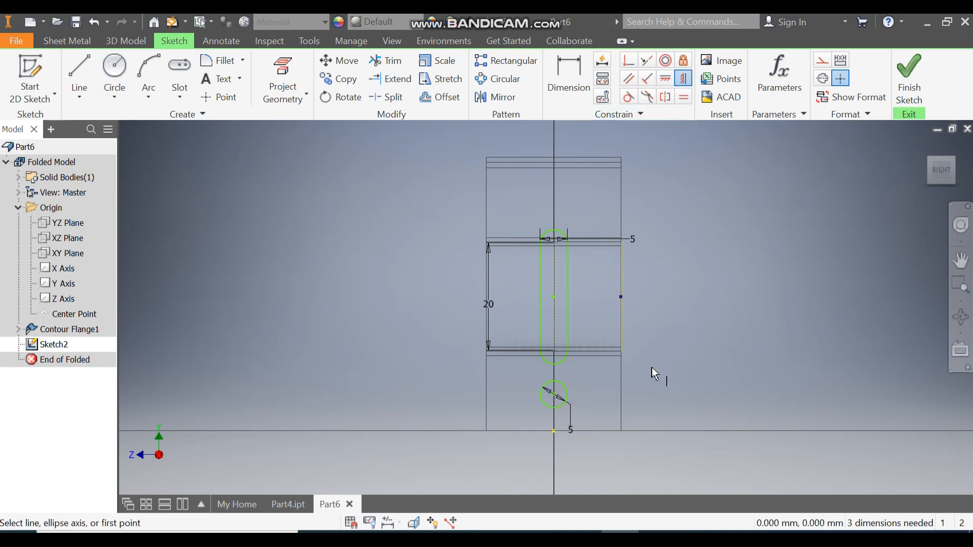
pyautogui.click(555, 400)
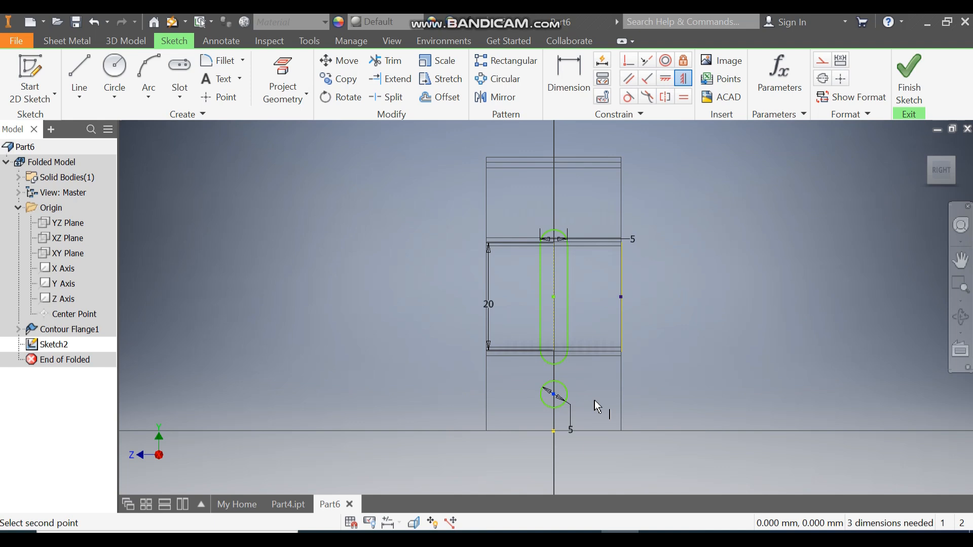
pyautogui.click(621, 392)
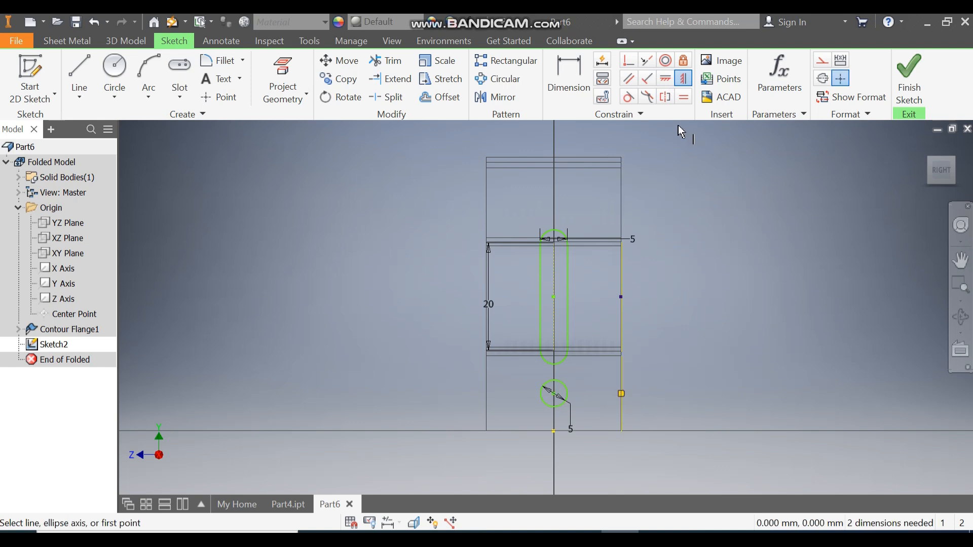
# - Apply Horizontal constraints between the slot and circle centres and from the circle centre to the bottom edge's midpoint, and finish the sketch
pyautogui.click(665, 78)
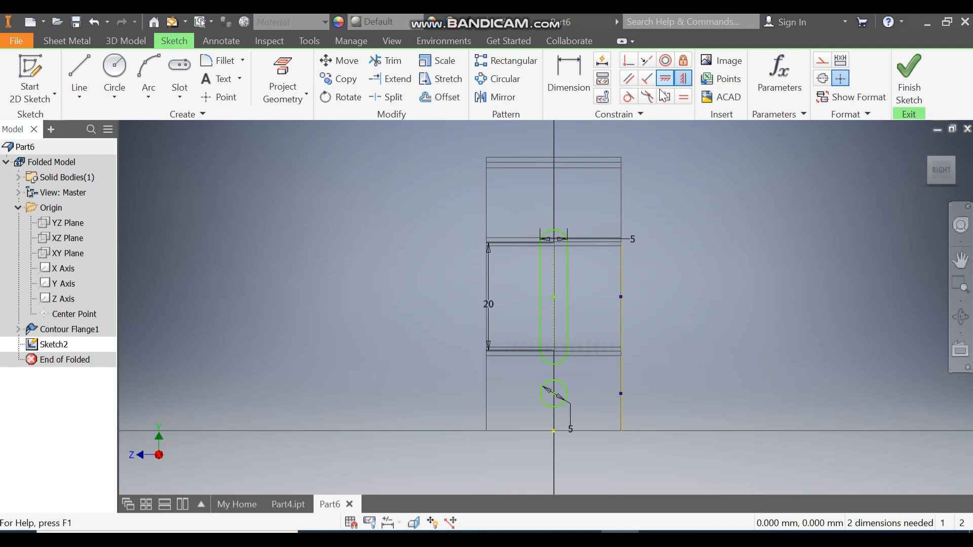
pyautogui.click(555, 297)
pyautogui.click(555, 395)
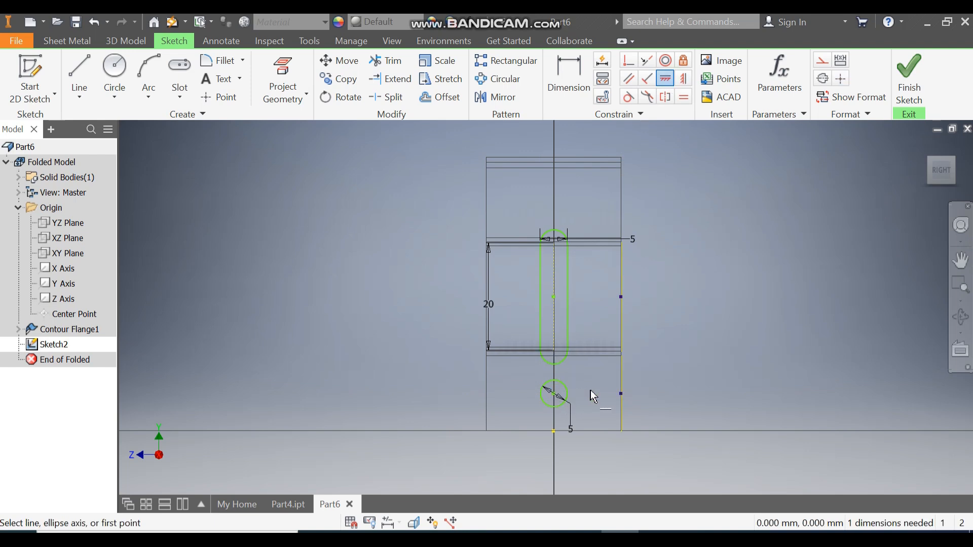
pyautogui.click(555, 395)
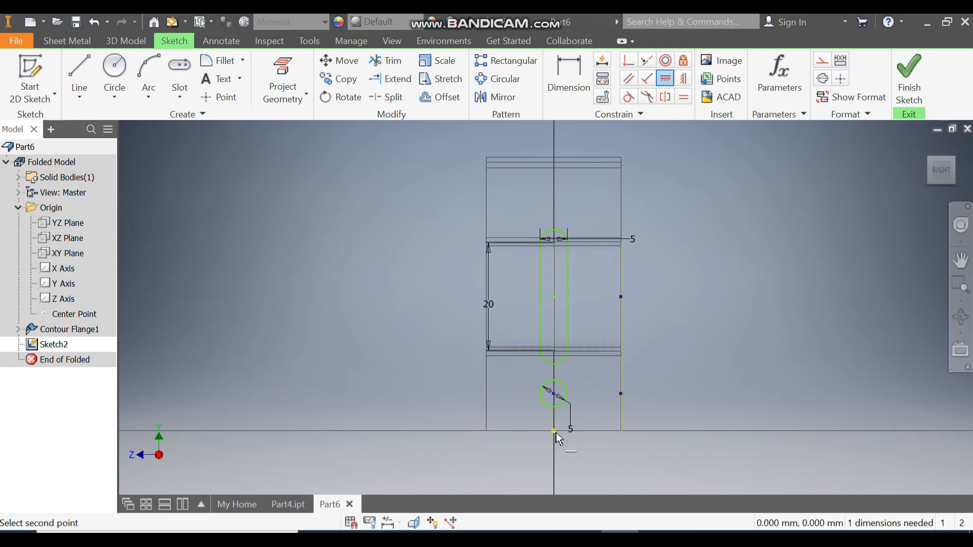
pyautogui.click(555, 433)
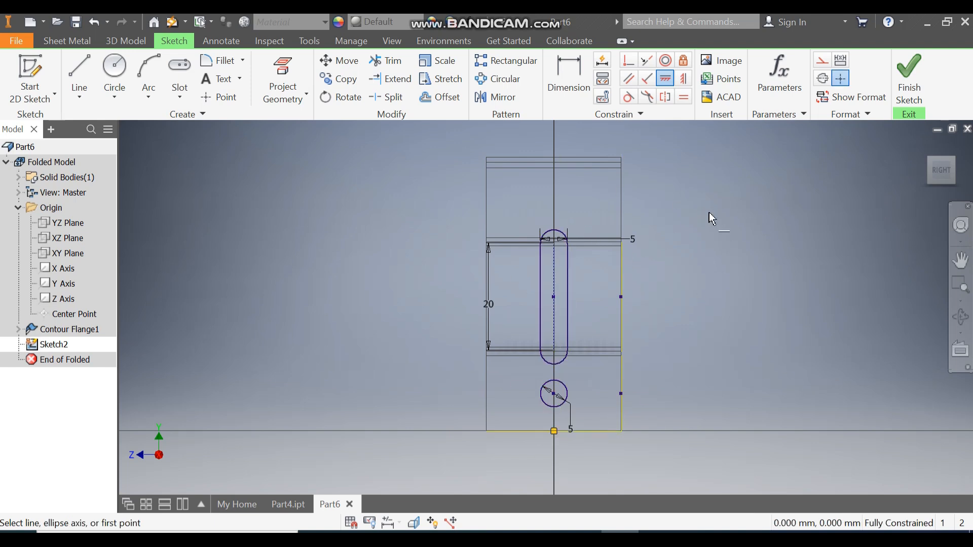
pyautogui.click(910, 81)
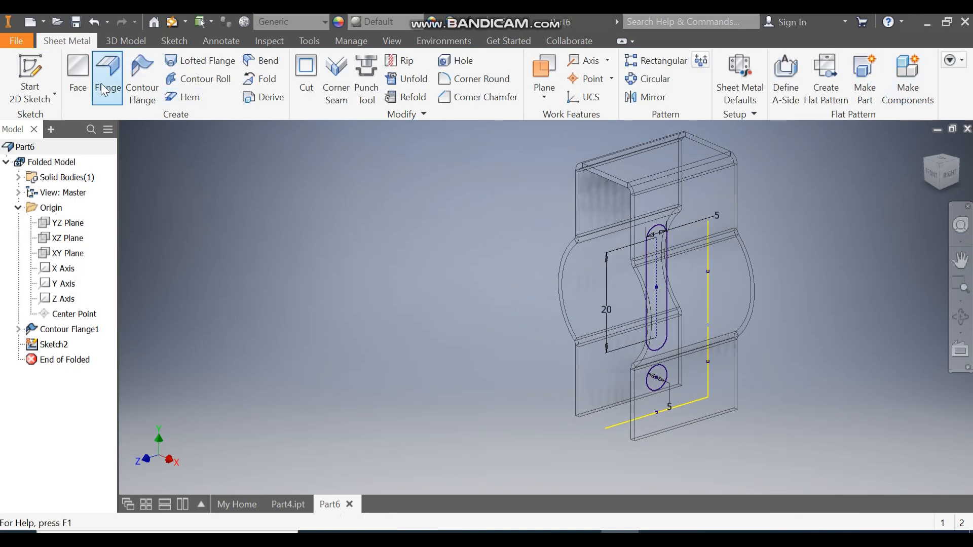
# - Cut the slot and circle profiles out of the sheet metal part with the extents set to All
pyautogui.click(313, 77)
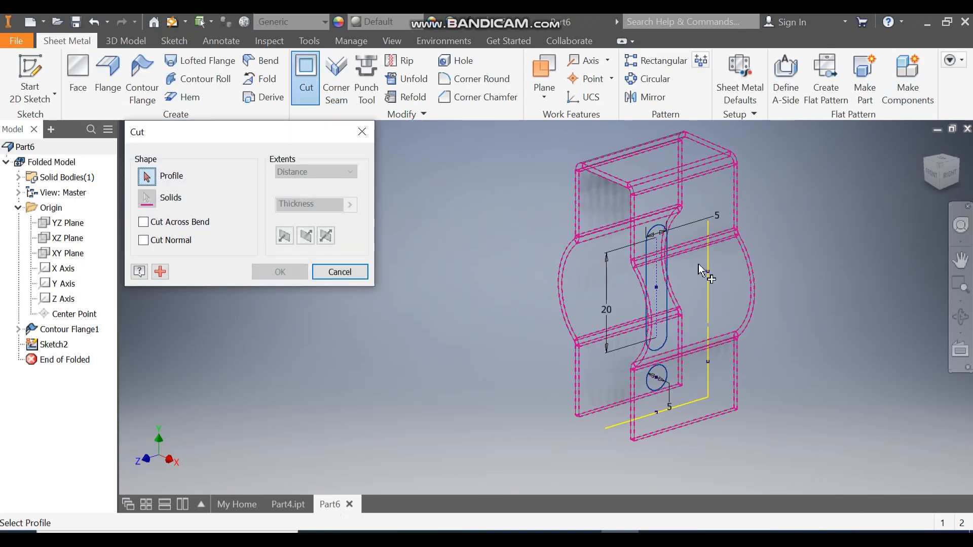
pyautogui.click(675, 344)
pyautogui.click(657, 379)
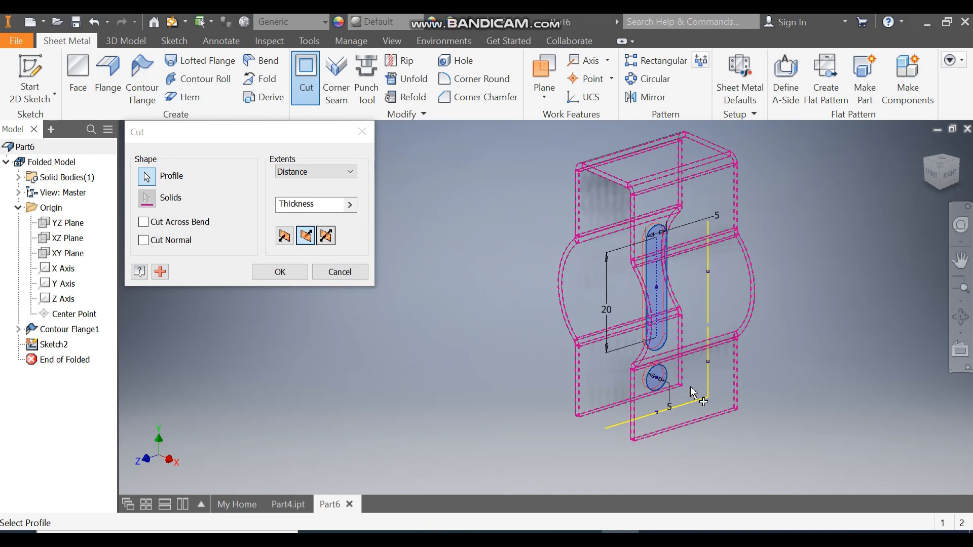
pyautogui.click(329, 238)
pyautogui.click(307, 172)
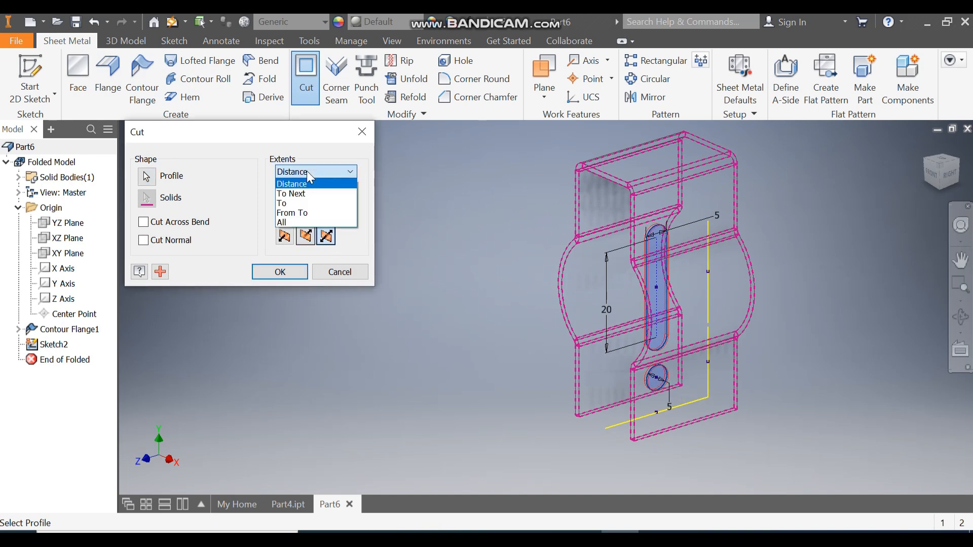
pyautogui.click(302, 223)
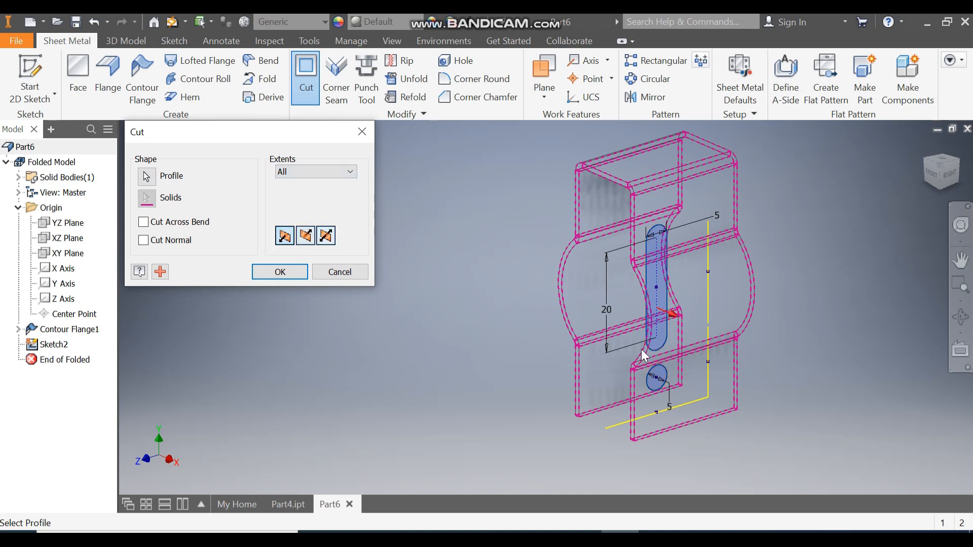
pyautogui.click(287, 272)
# - Edit the slot and hole cut so that it extends in both directions from the sketch plane
pyautogui.doubleClick(53, 349)
pyautogui.click(325, 236)
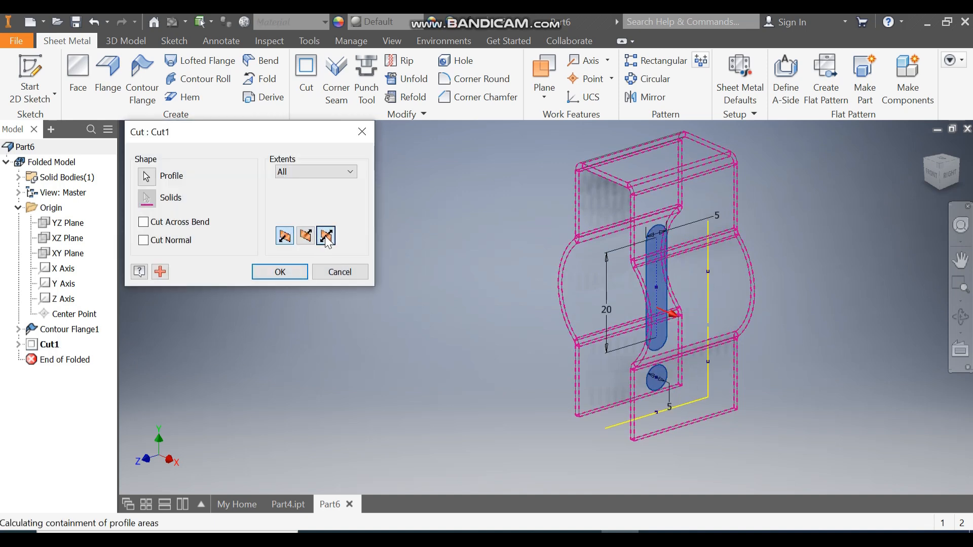
pyautogui.click(281, 271)
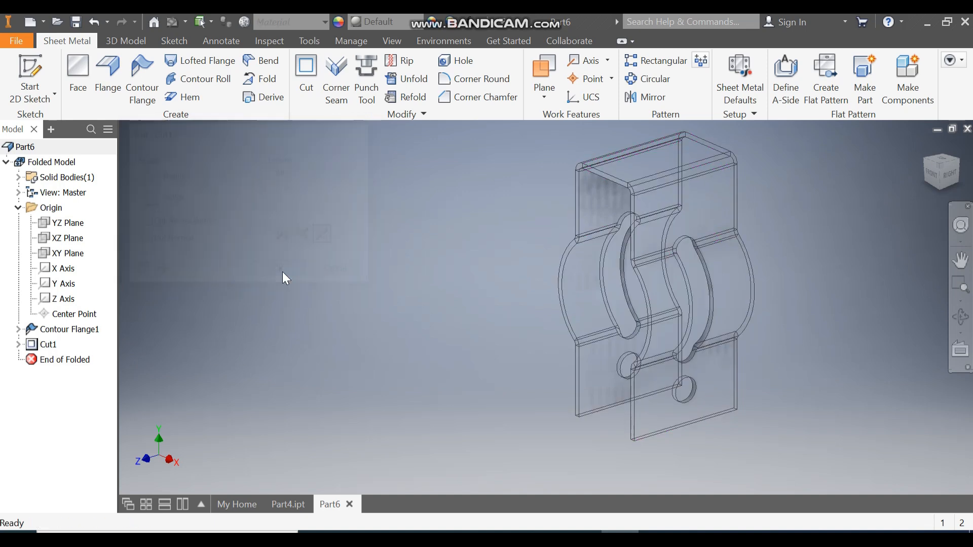
# - Switch the model's visual style to Shaded with Edges
pyautogui.click(393, 40)
pyautogui.click(191, 97)
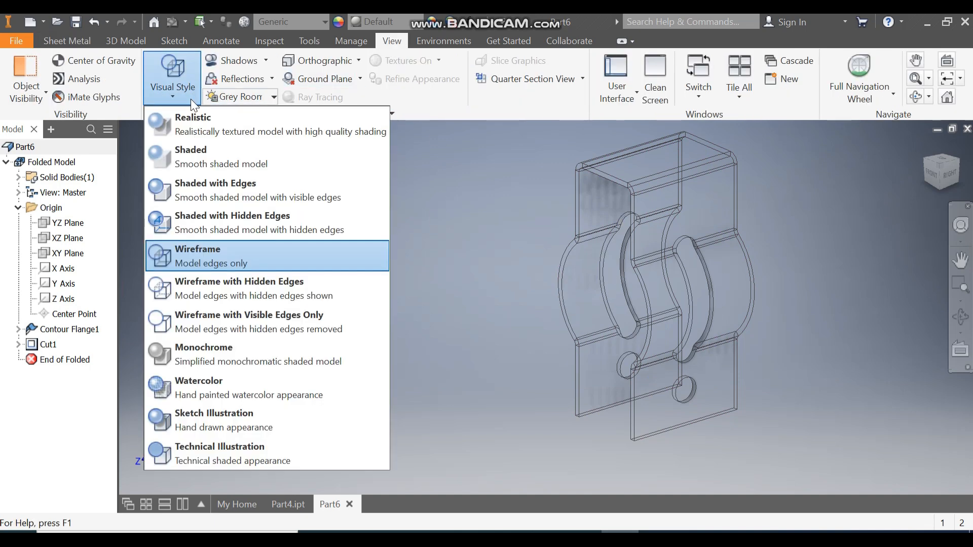
pyautogui.click(263, 194)
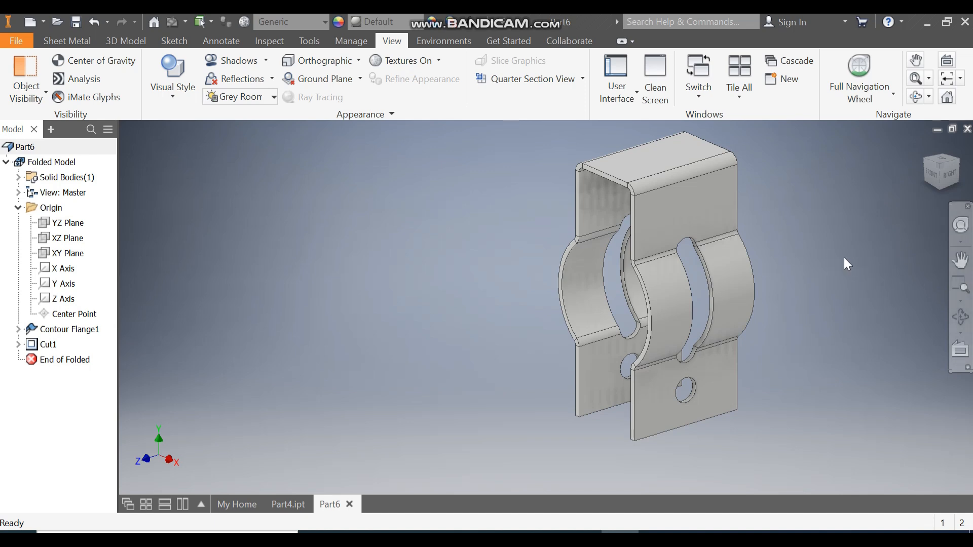
# - Add a 90° flange on the front vertical edge of one upper side wall, 10 mm long, with a centred width of 10 mm
pyautogui.click(85, 44)
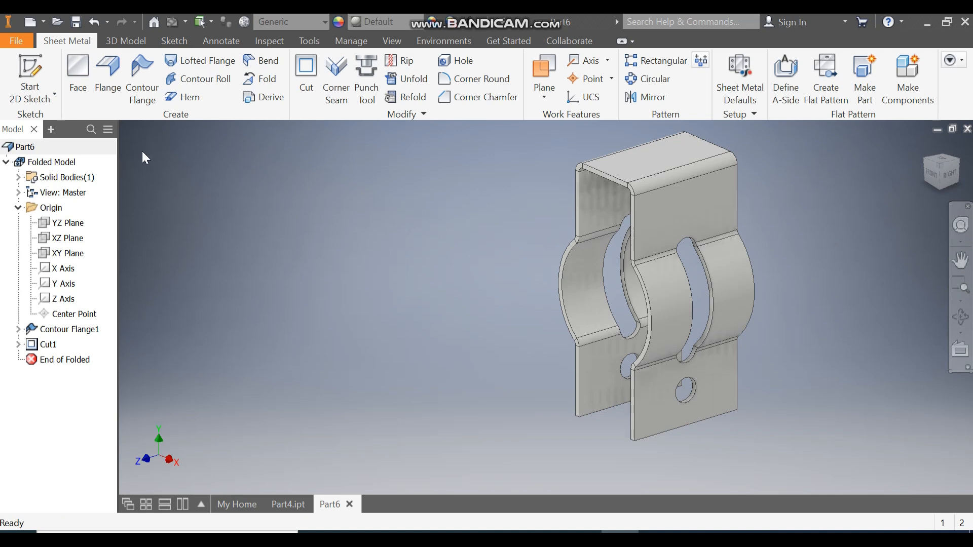
pyautogui.click(109, 74)
pyautogui.click(632, 232)
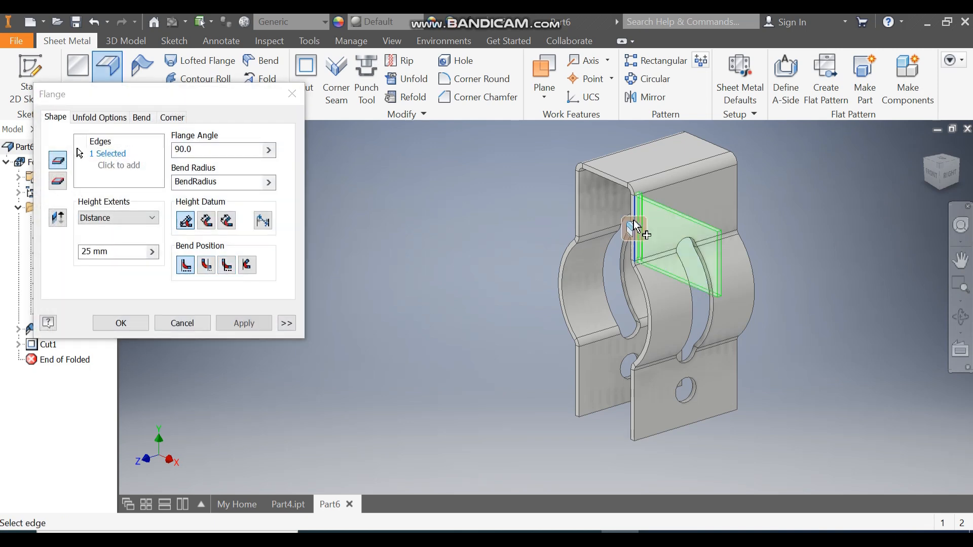
pyautogui.click(285, 325)
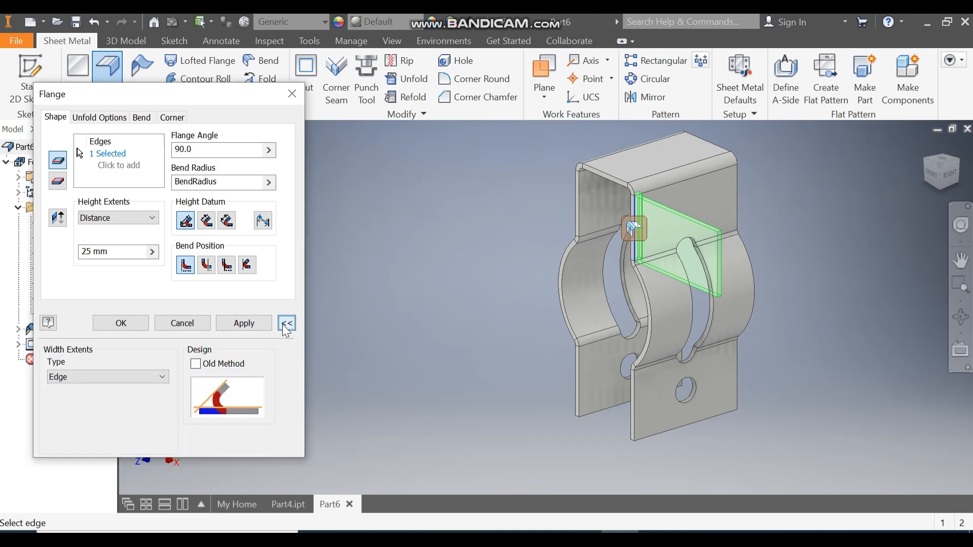
pyautogui.click(154, 378)
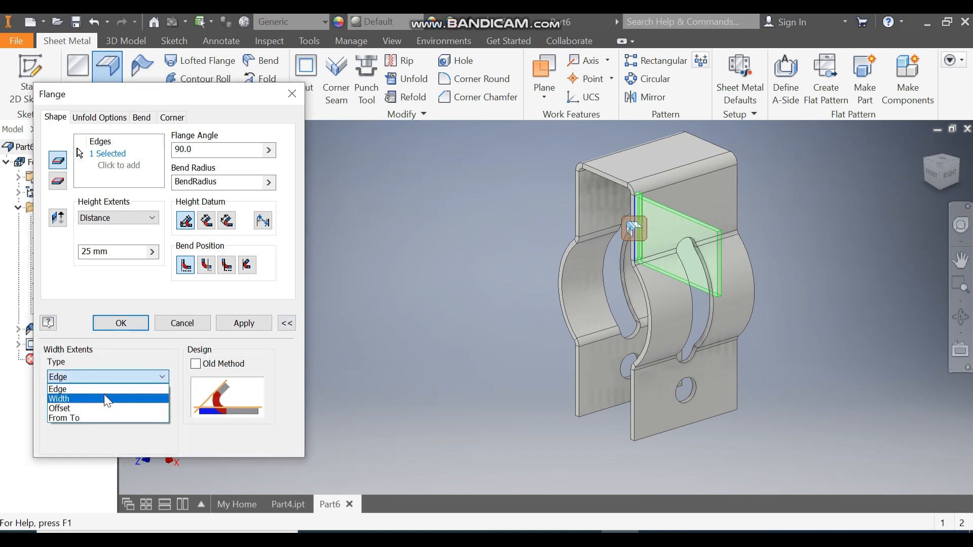
pyautogui.click(104, 396)
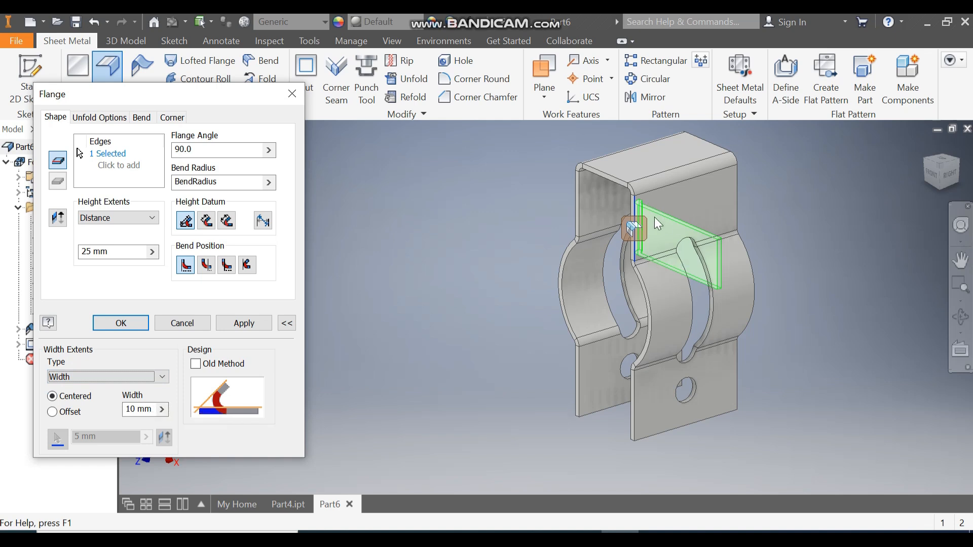
pyautogui.click(92, 252)
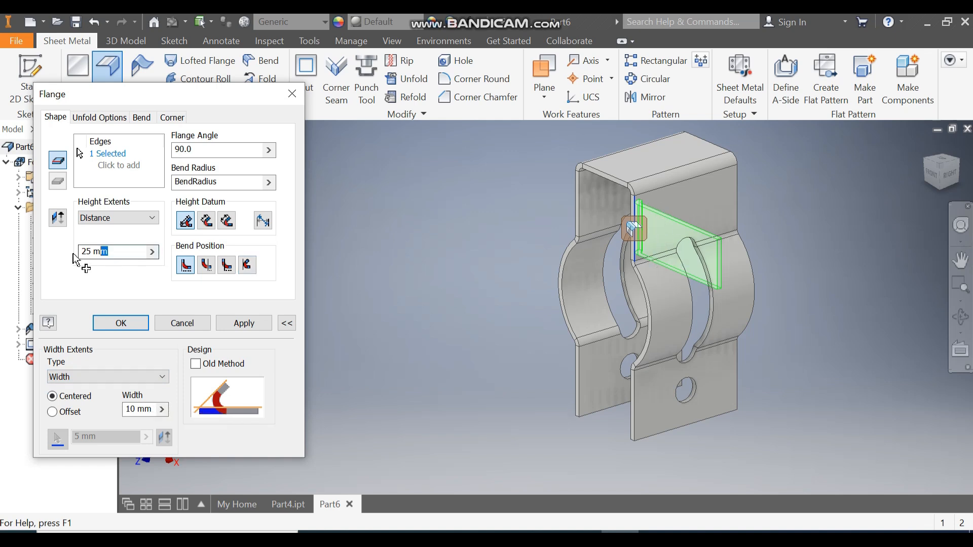
pyautogui.write('10')
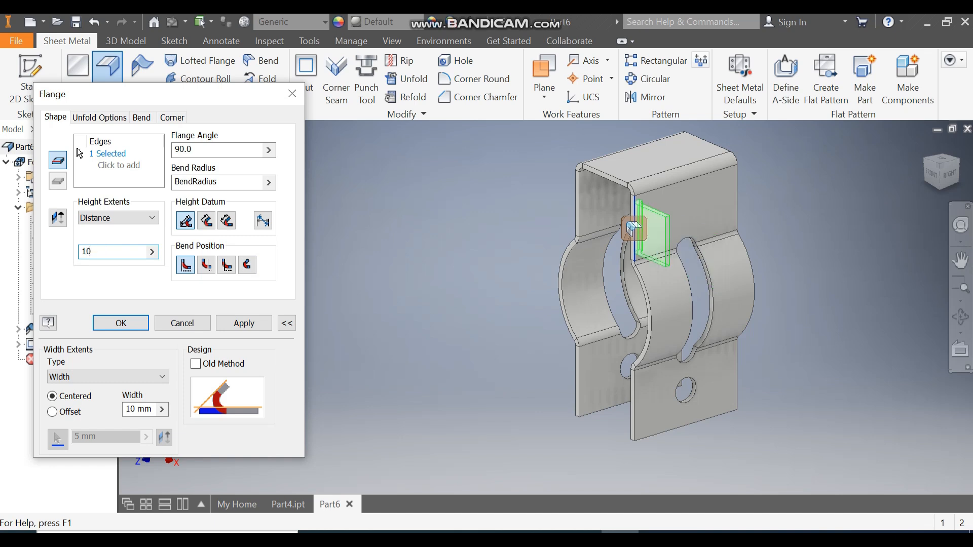
pyautogui.click(242, 325)
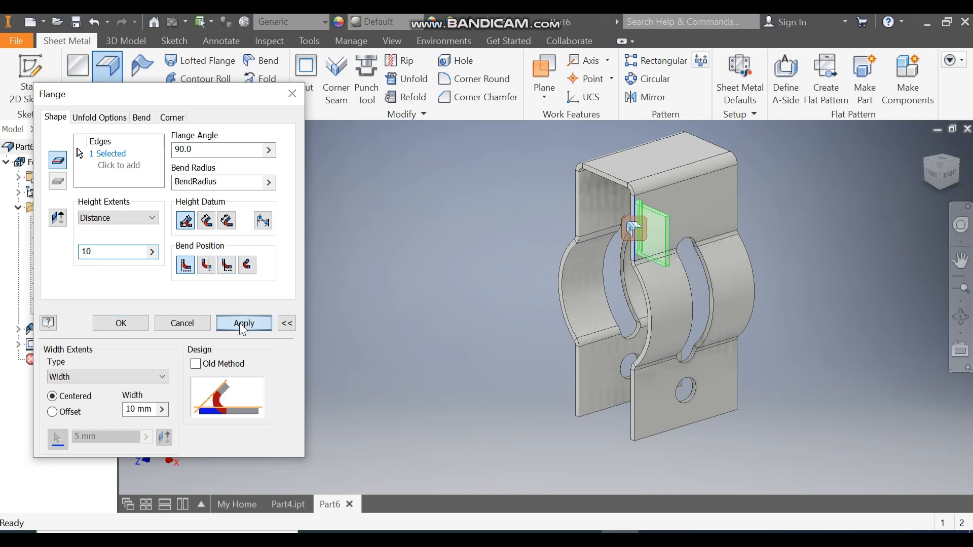
# - Add a matching 10 mm flange, 10 mm wide, on the front vertical edge of the opposite upper side wall
pyautogui.click(576, 207)
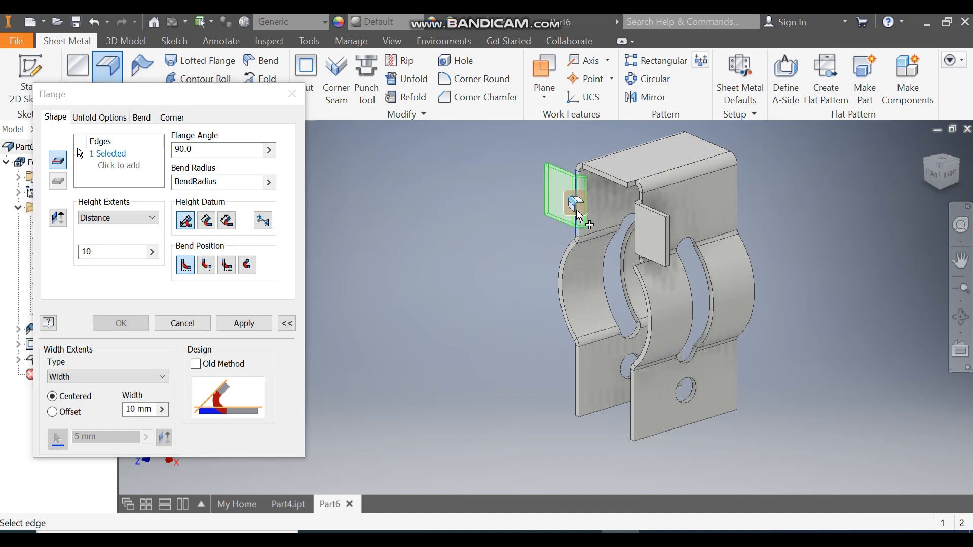
pyautogui.click(254, 326)
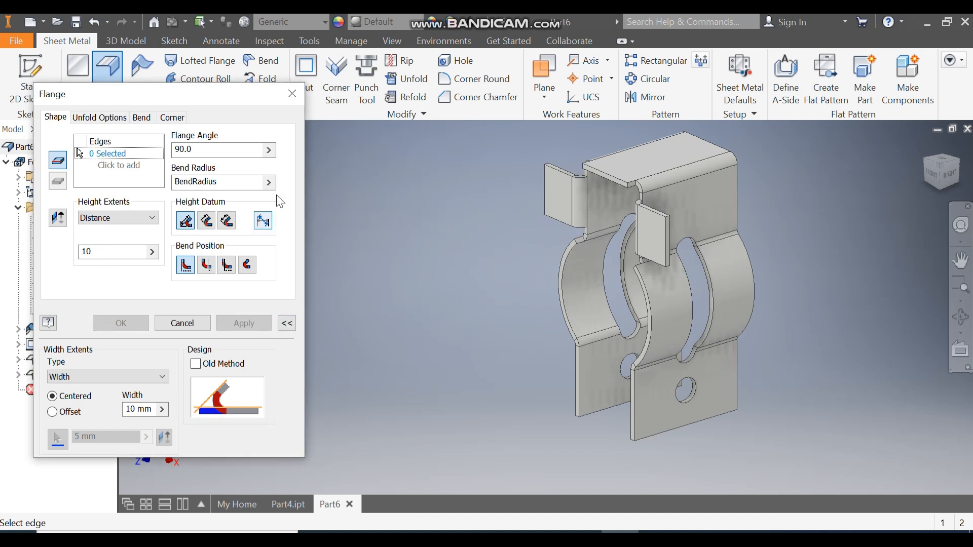
pyautogui.click(292, 94)
# - Start a sketch on the front face of one side flange and draw a 3 mm diameter circle on each of the two flanges
pyautogui.moveTo(411, 218); pyautogui.dragTo(401, 226, button='middle')
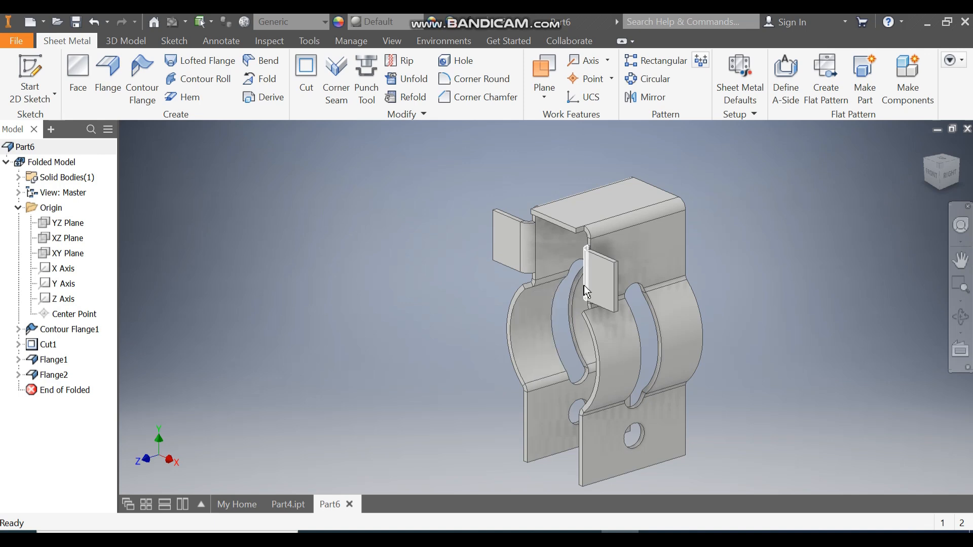
pyautogui.click(602, 283)
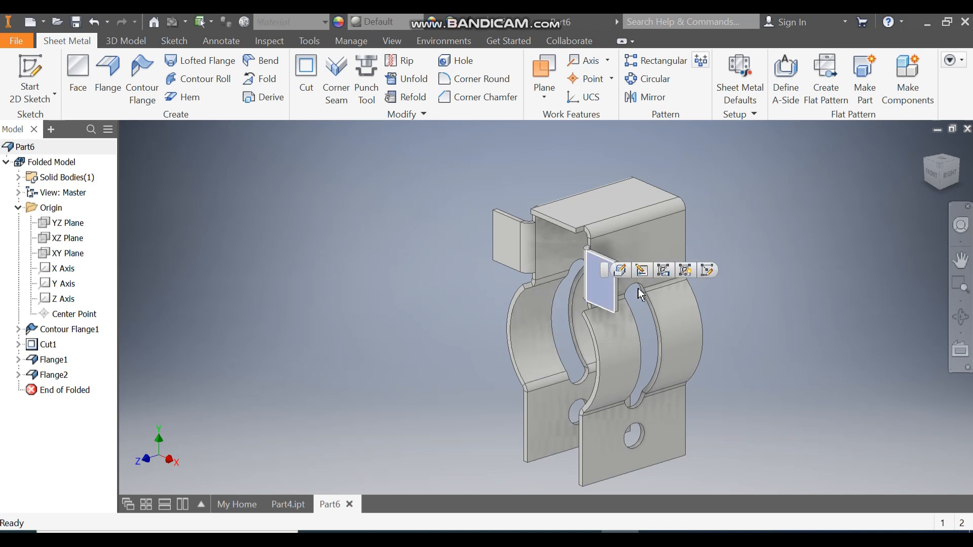
pyautogui.click(711, 272)
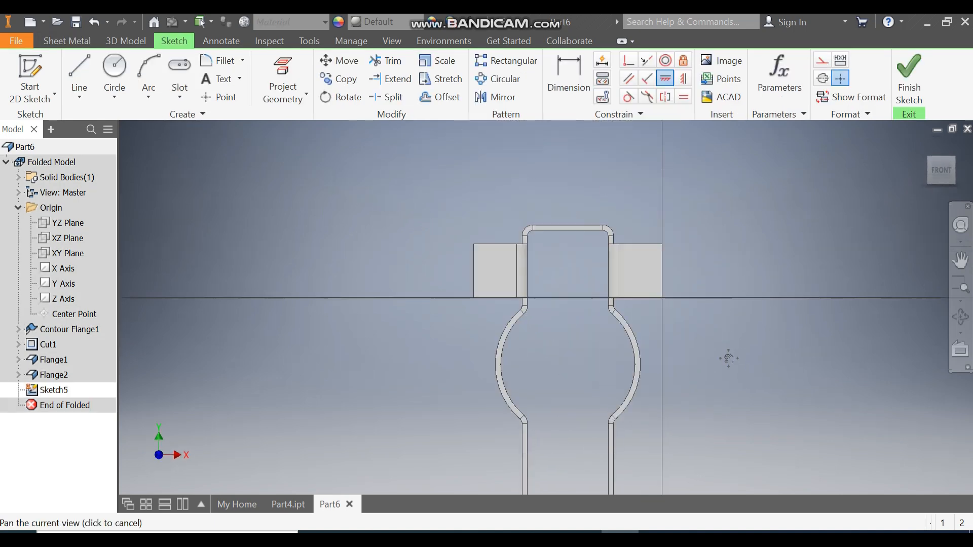
pyautogui.click(115, 70)
pyautogui.scroll(3, 482, 268)
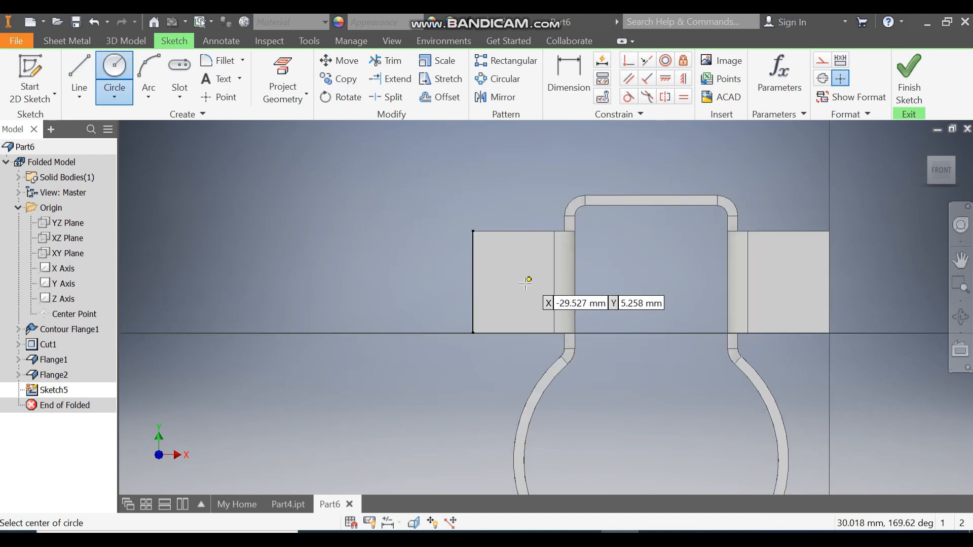
pyautogui.click(511, 283)
pyautogui.write('3')
pyautogui.press('Return')
pyautogui.click(786, 282)
pyautogui.write('3')
pyautogui.press('Return')
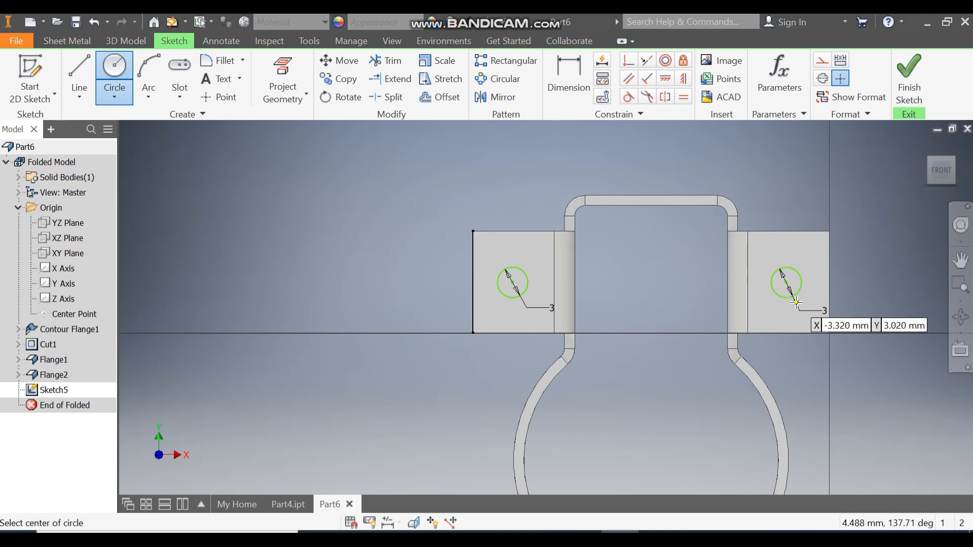
# - Constrain one circle's centre horizontally to the midpoint of its flange's outer edge, and align the other circle's centre horizontally with it
pyautogui.click(667, 80)
pyautogui.click(513, 282)
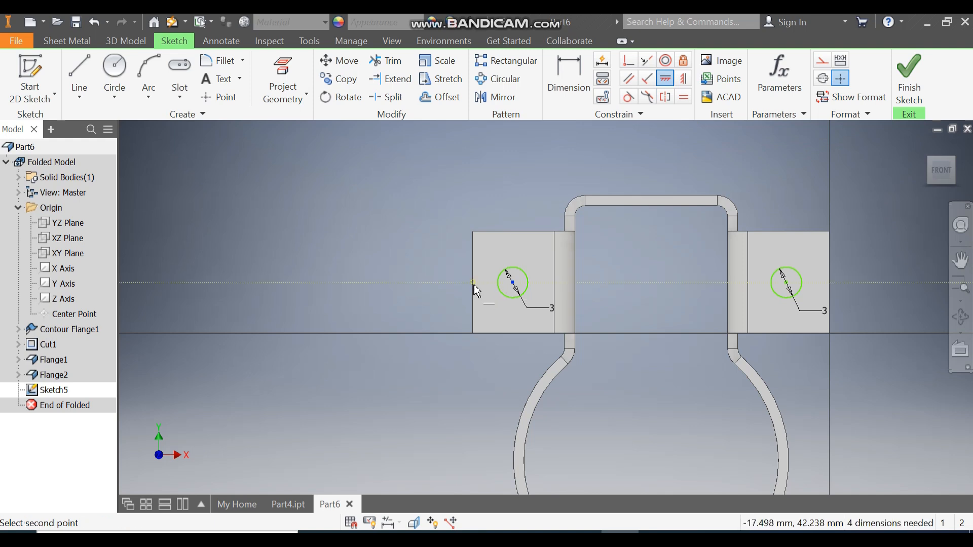
pyautogui.click(473, 282)
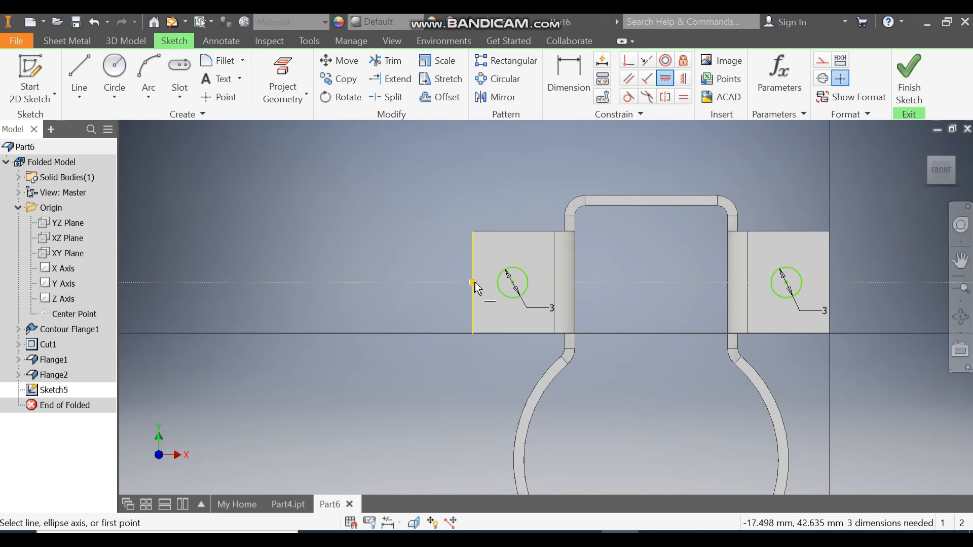
pyautogui.click(513, 283)
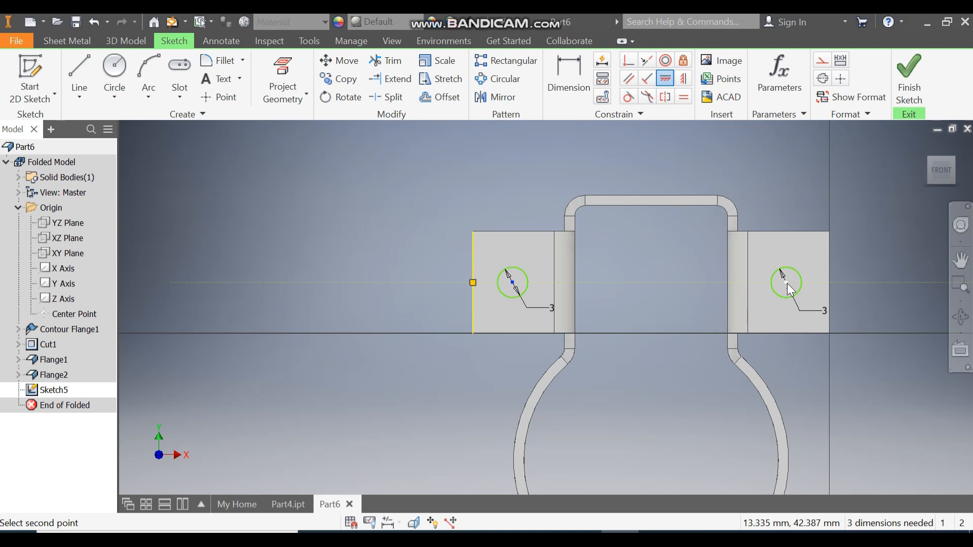
pyautogui.click(786, 283)
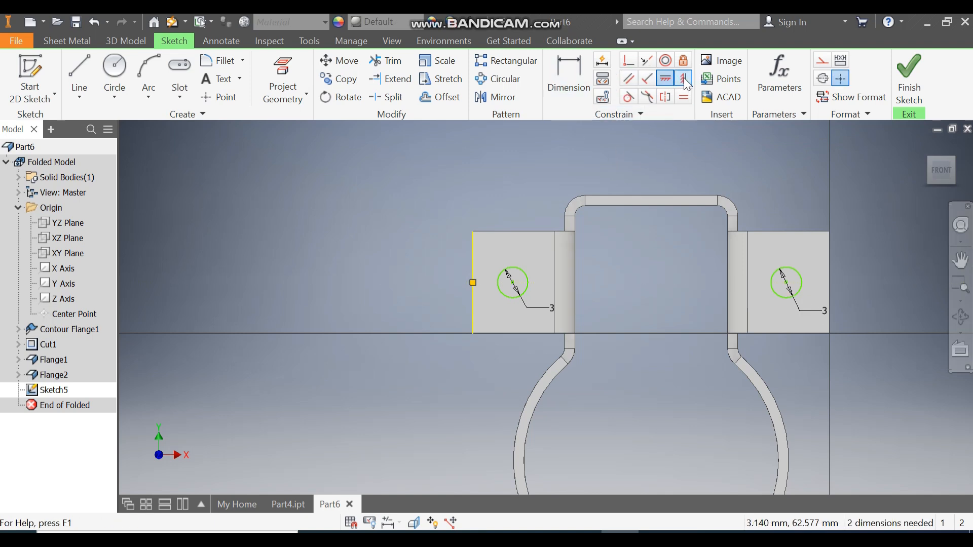
# - Constrain each circle's centre vertically to the midpoint of its flange's top edge
pyautogui.click(513, 283)
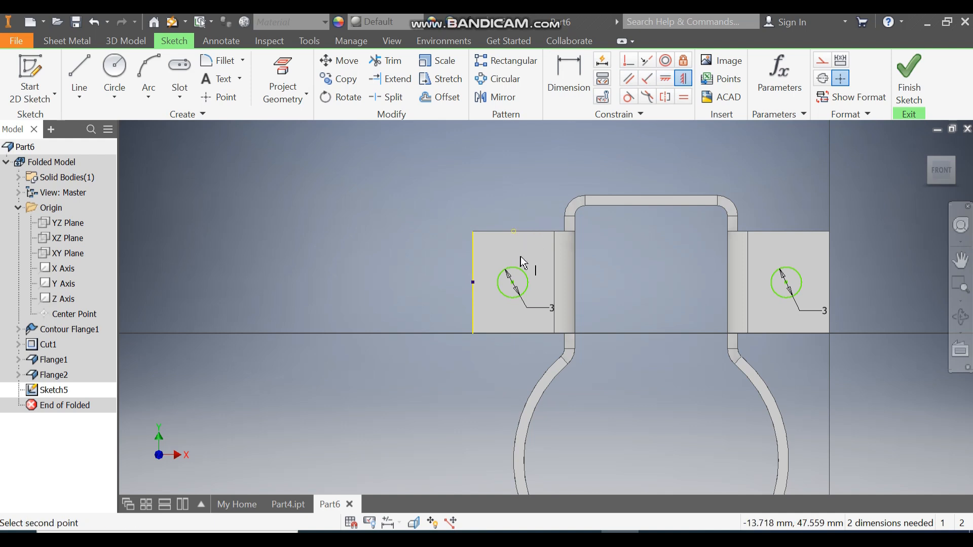
pyautogui.click(513, 283)
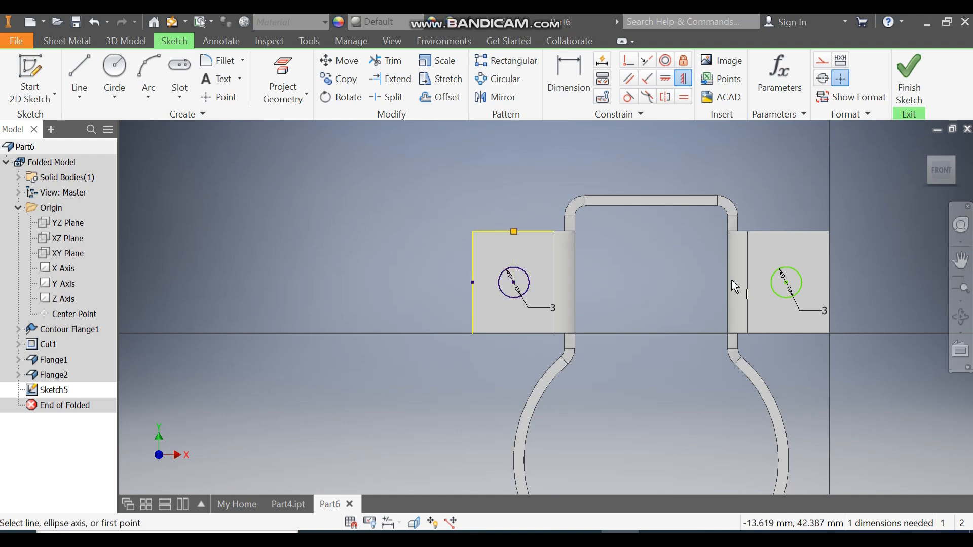
pyautogui.click(790, 232)
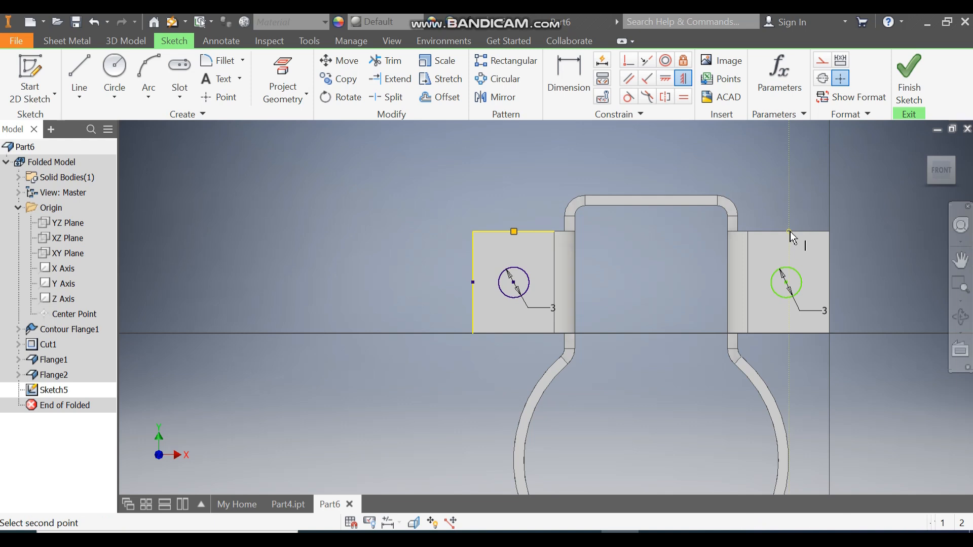
pyautogui.click(787, 283)
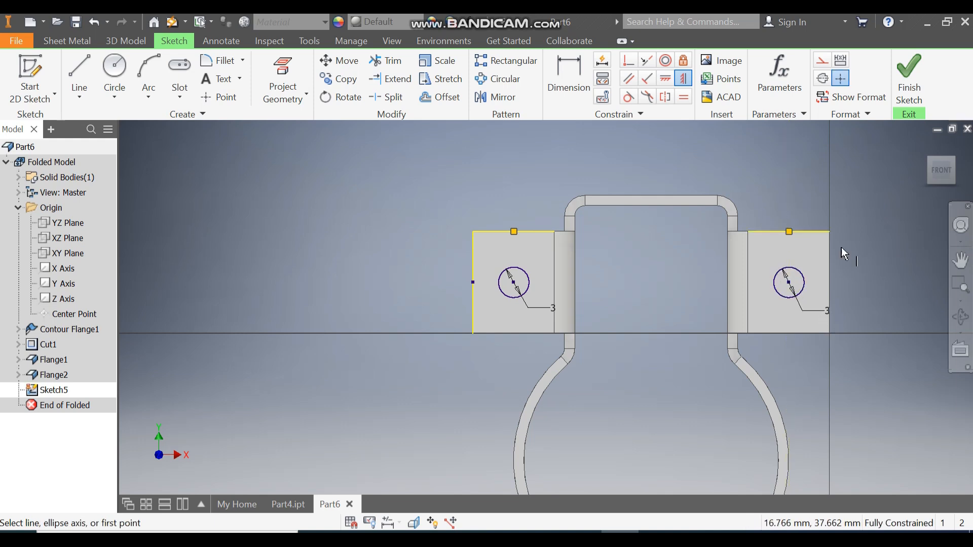
# - Finish the sketch and cut both circles through the flanges using the Thickness distance
pyautogui.click(911, 80)
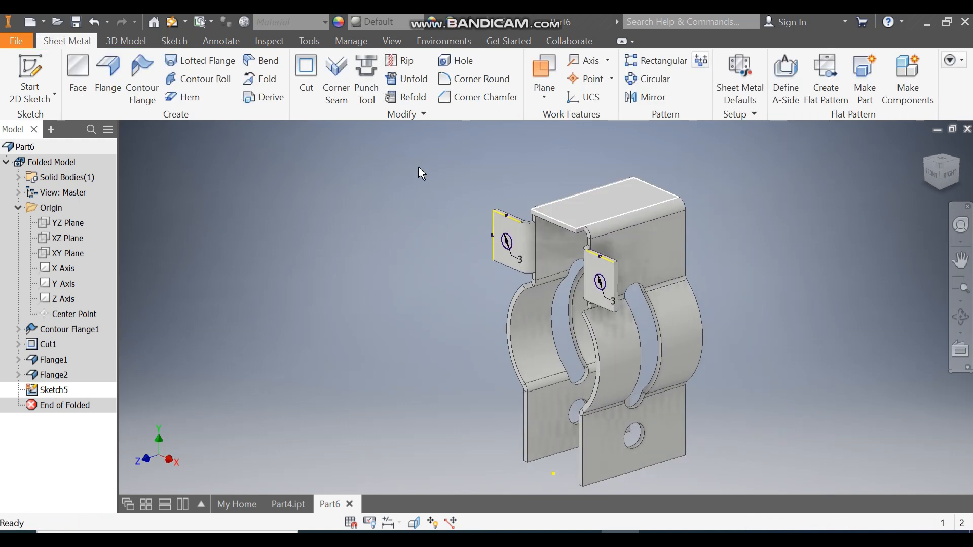
pyautogui.click(307, 74)
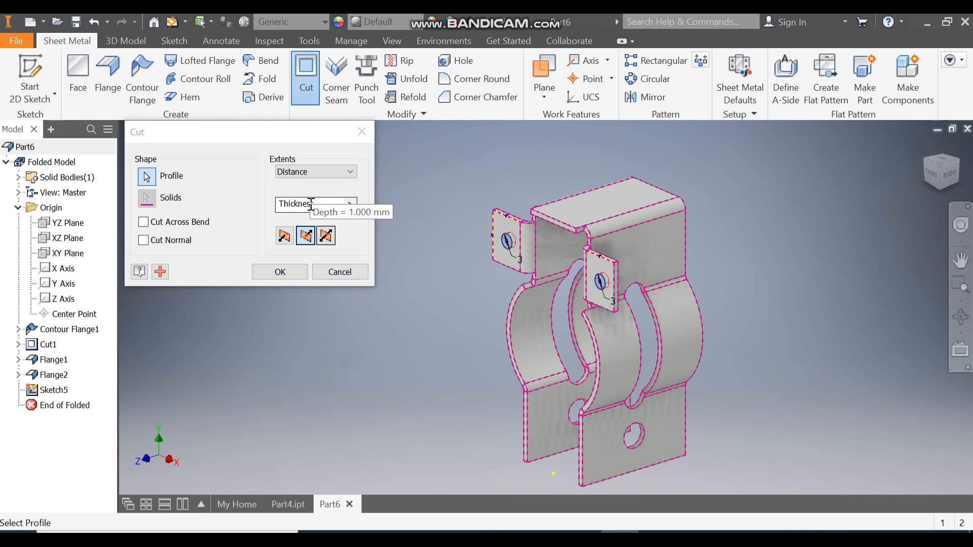
pyautogui.click(289, 275)
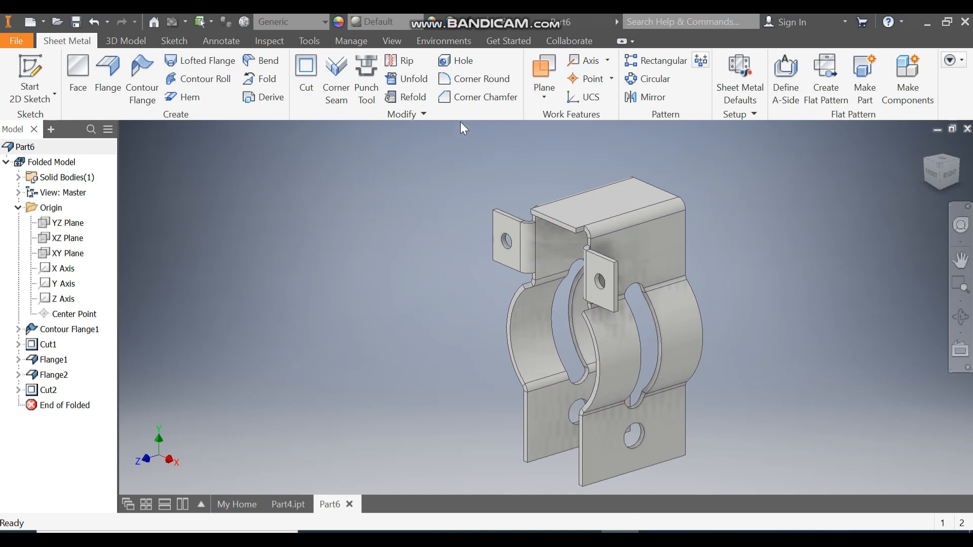
# - Add a 3 mm corner chamfer to the four outer corners of the two side flanges
pyautogui.click(470, 96)
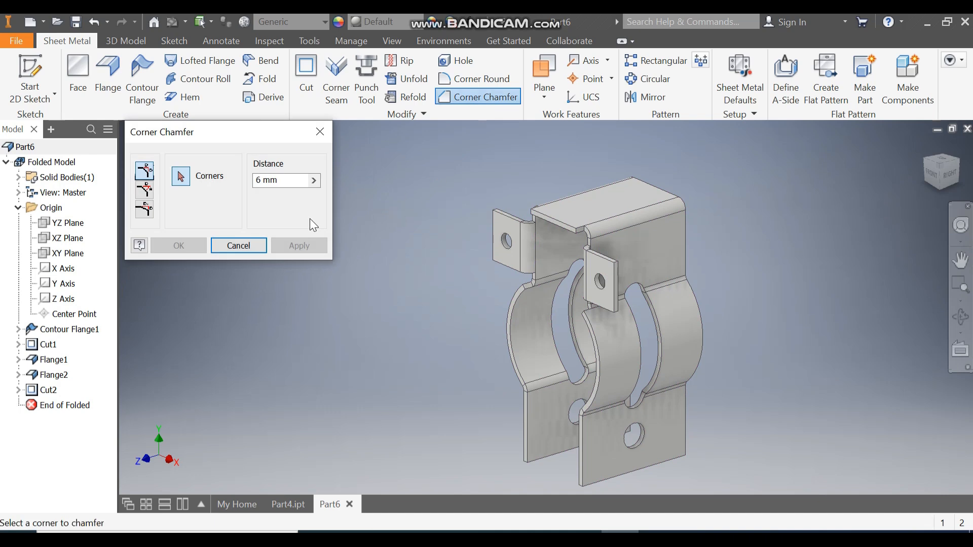
pyautogui.click(257, 182)
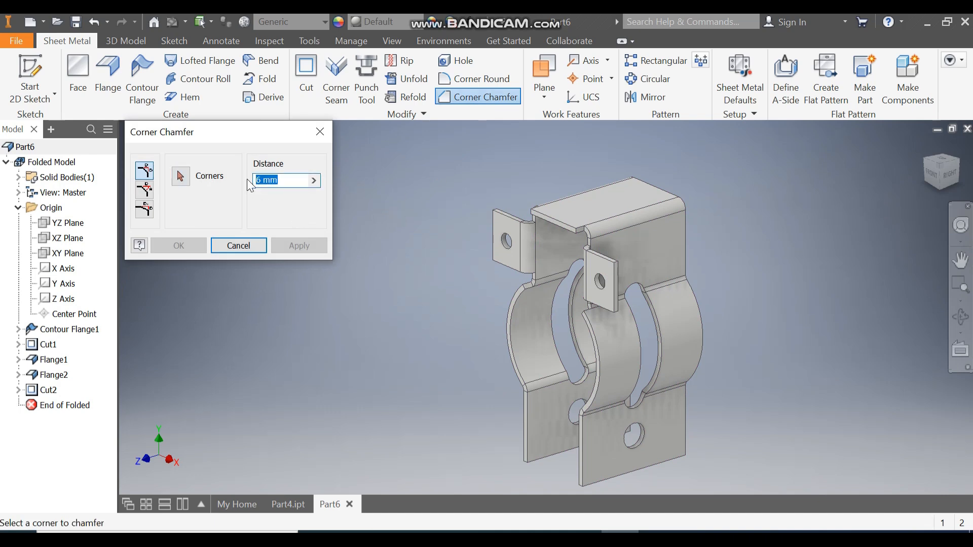
pyautogui.scroll(-6, 623, 264)
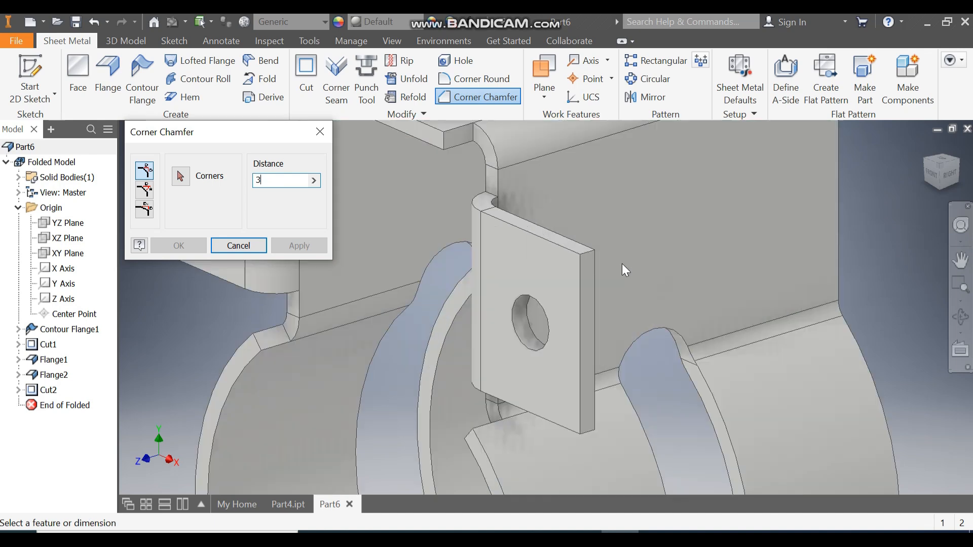
pyautogui.scroll(5, 766, 280)
pyautogui.click(183, 178)
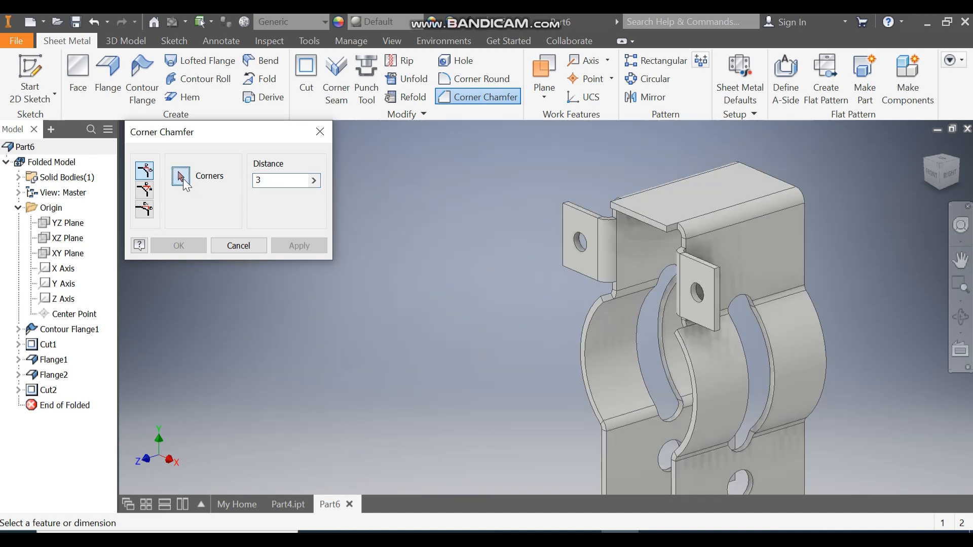
pyautogui.click(566, 210)
pyautogui.click(566, 266)
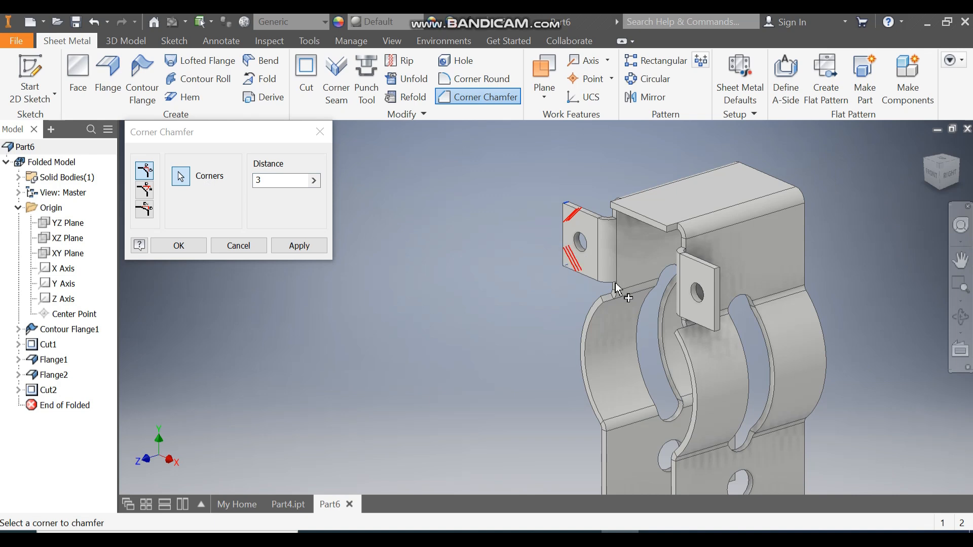
pyautogui.click(721, 272)
pyautogui.click(717, 332)
pyautogui.click(178, 245)
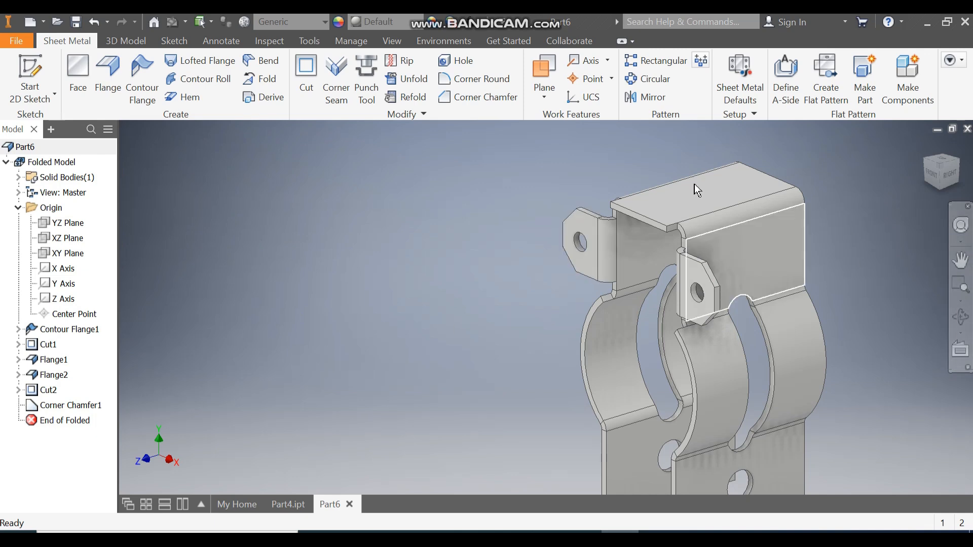
# - Mirror both side flanges, their hole cut and the corner chamfer about the XY plane
pyautogui.click(636, 98)
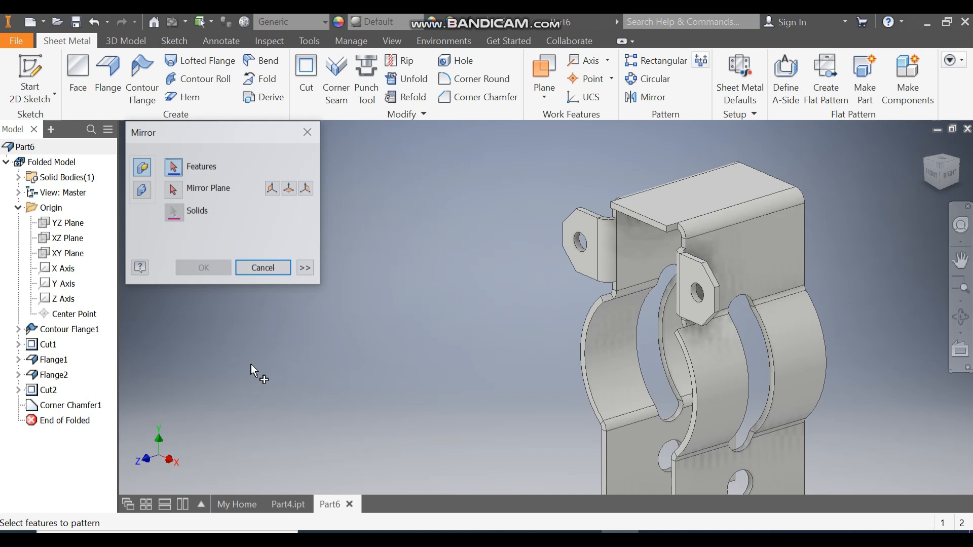
pyautogui.click(53, 360)
pyautogui.click(53, 376)
pyautogui.click(48, 392)
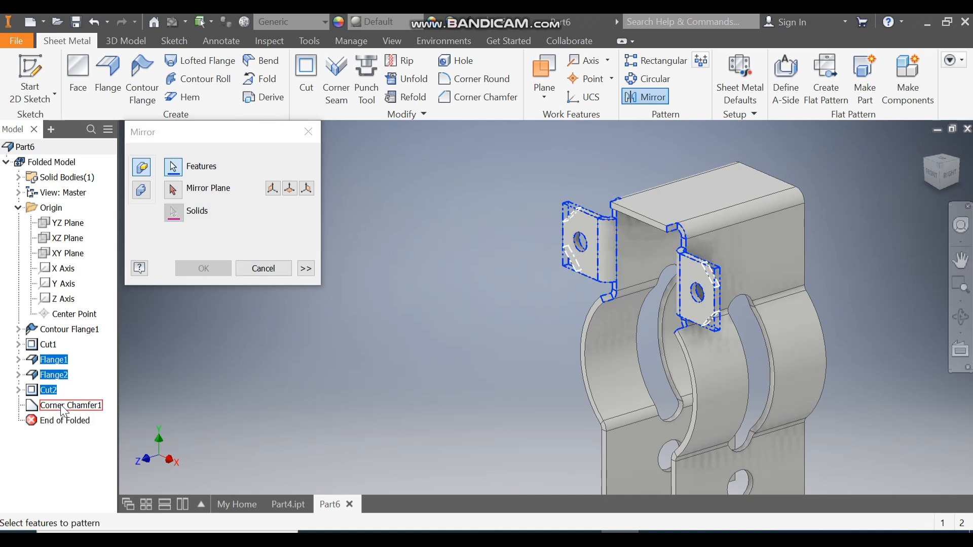
pyautogui.click(63, 405)
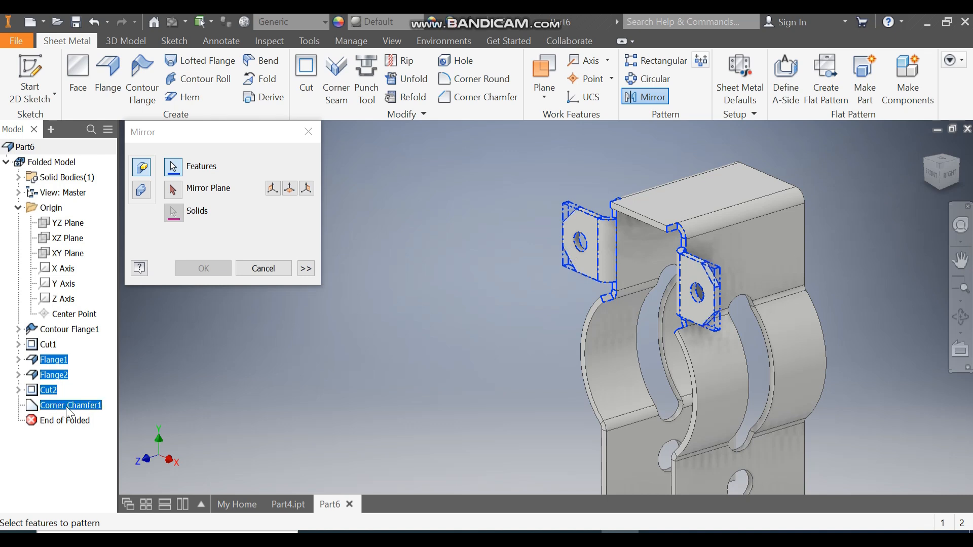
pyautogui.click(173, 190)
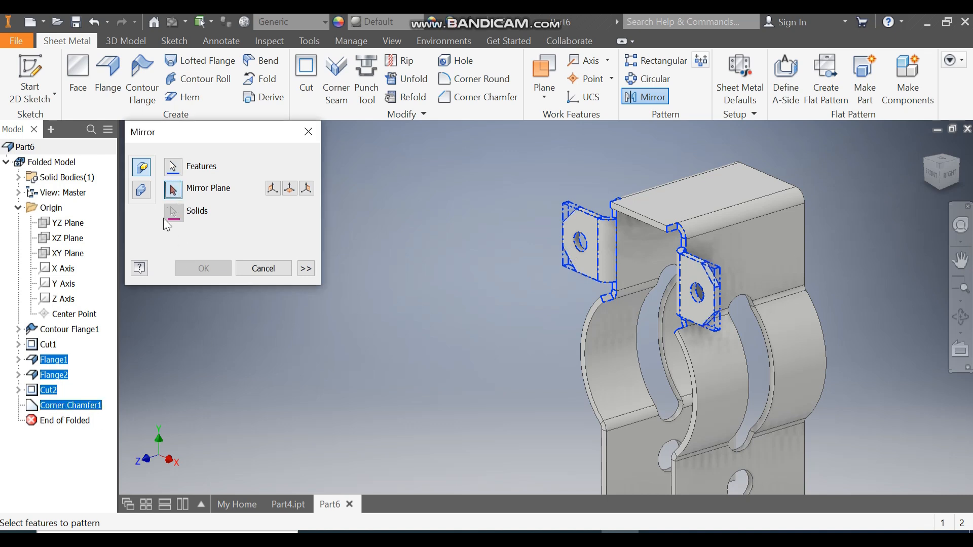
pyautogui.click(66, 253)
pyautogui.click(203, 269)
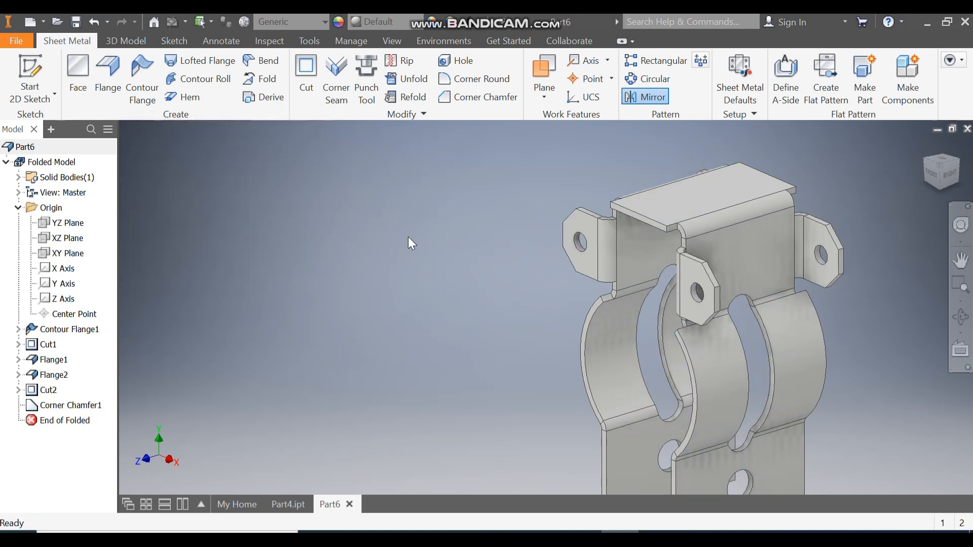
# - Add 90° flanges, 15 mm long, pointing outward along the bottom edges of both lower side walls
pyautogui.scroll(3, 418, 233)
pyautogui.moveTo(418, 232); pyautogui.dragTo(445, 232, button='middle')
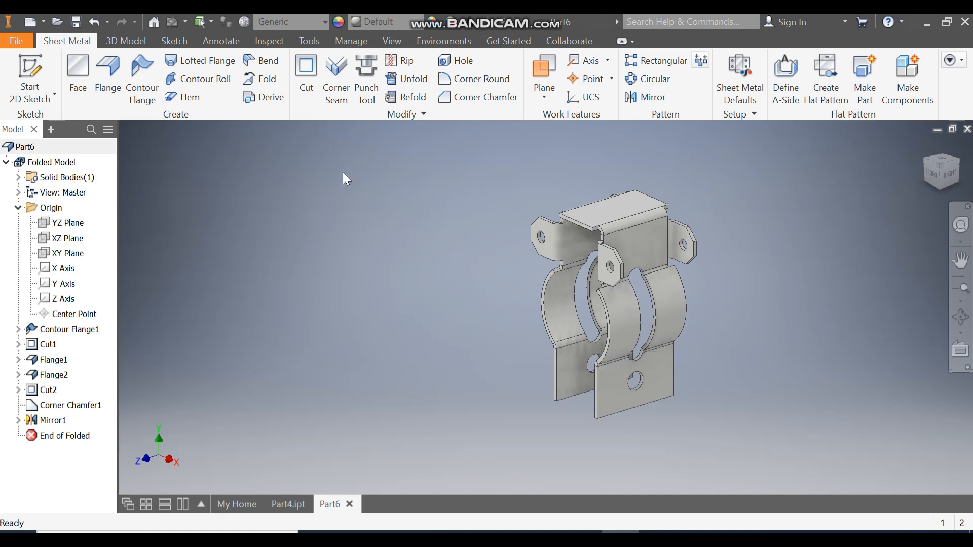
pyautogui.click(108, 70)
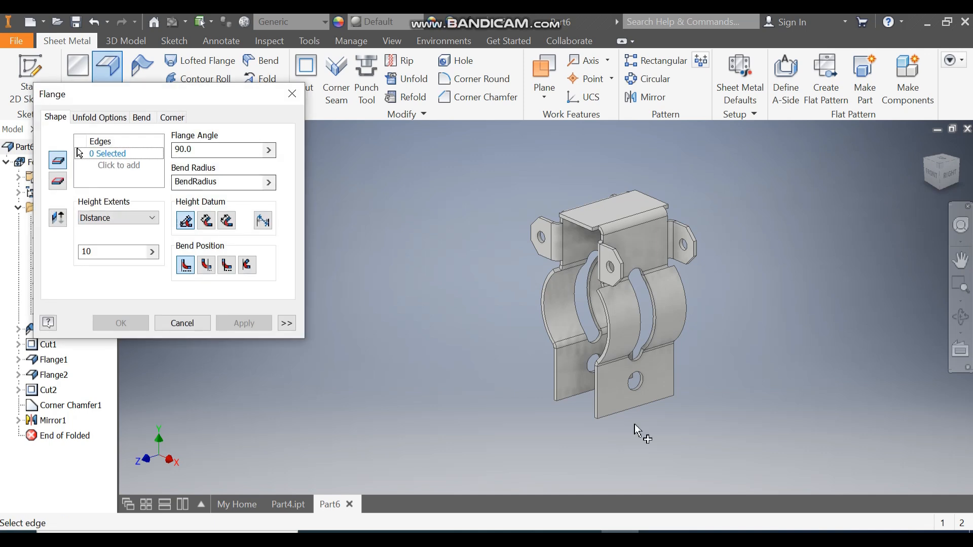
pyautogui.click(637, 411)
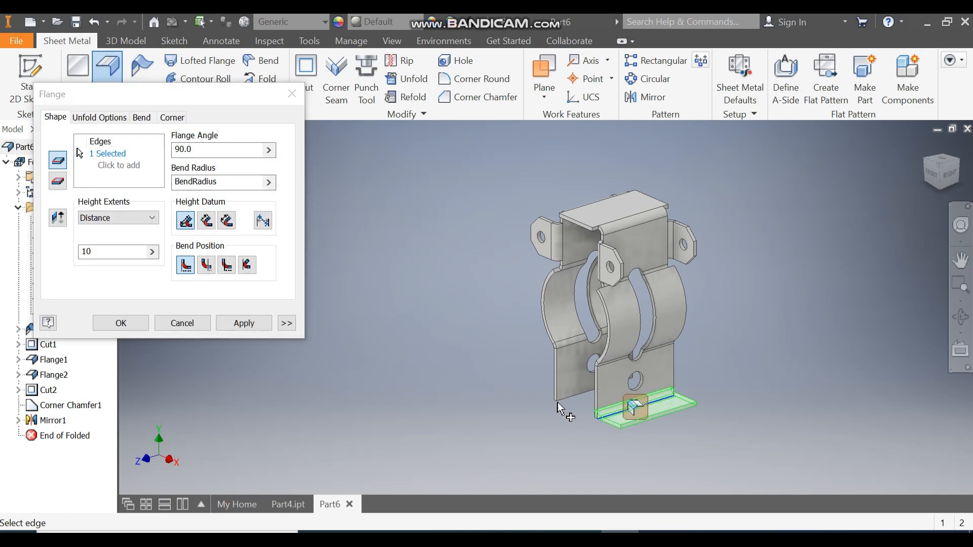
pyautogui.click(920, 163)
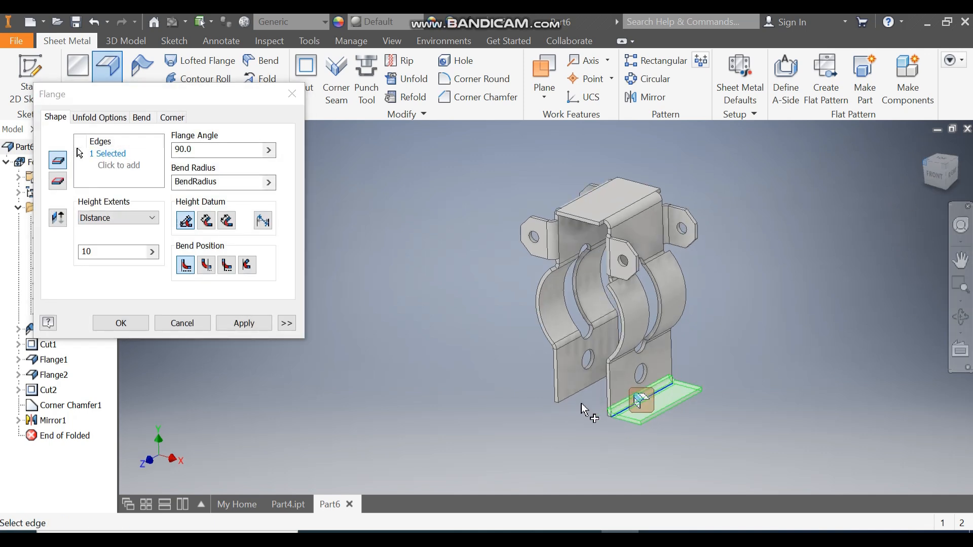
pyautogui.click(529, 434)
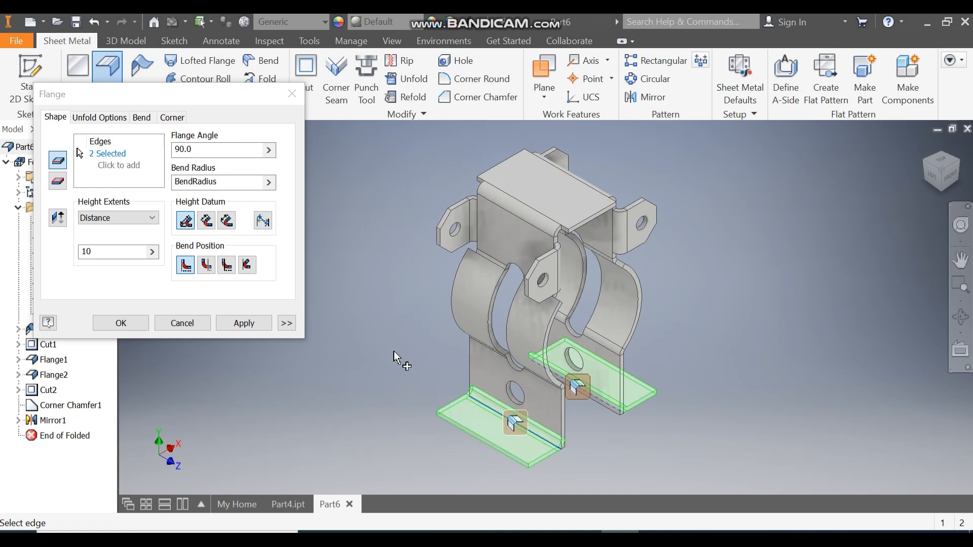
pyautogui.moveTo(126, 254); pyautogui.dragTo(66, 252)
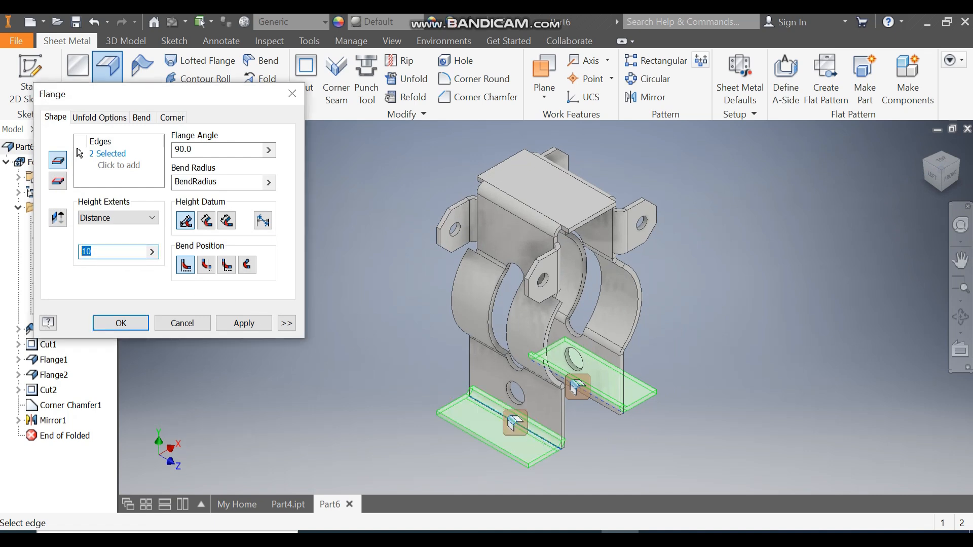
pyautogui.write('15')
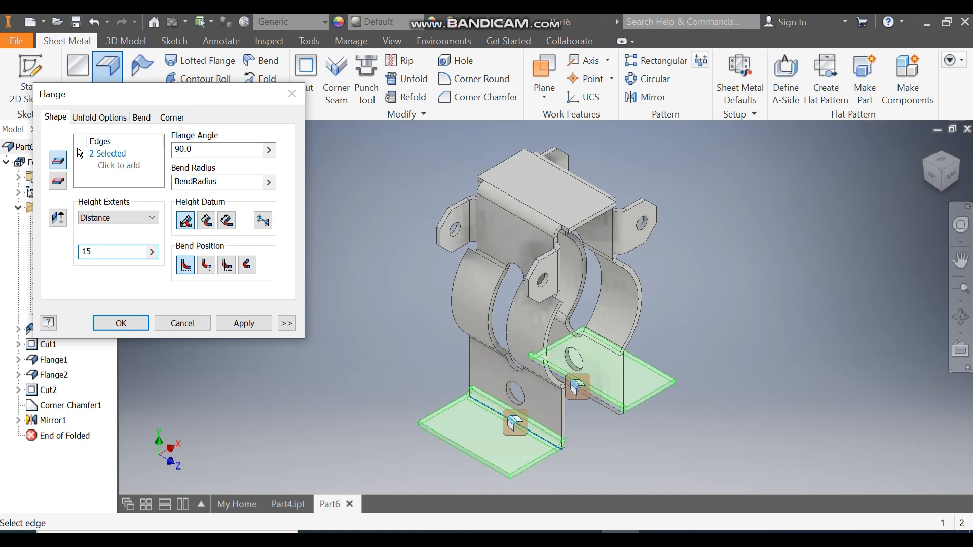
pyautogui.click(144, 327)
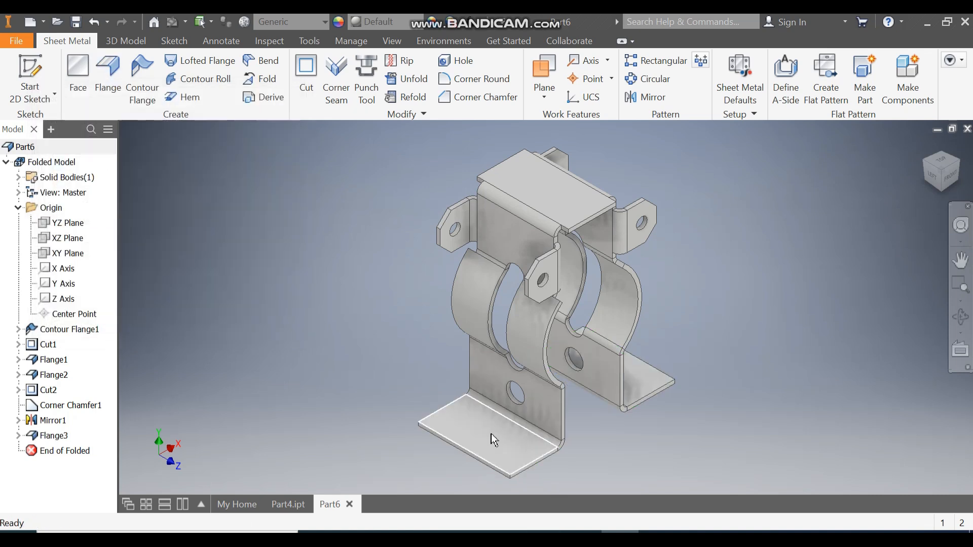
# - Start a sketch on a bottom flange's upper face and draw a center-point slot running parallel to the flange's outer edge
pyautogui.click(491, 434)
pyautogui.click(601, 422)
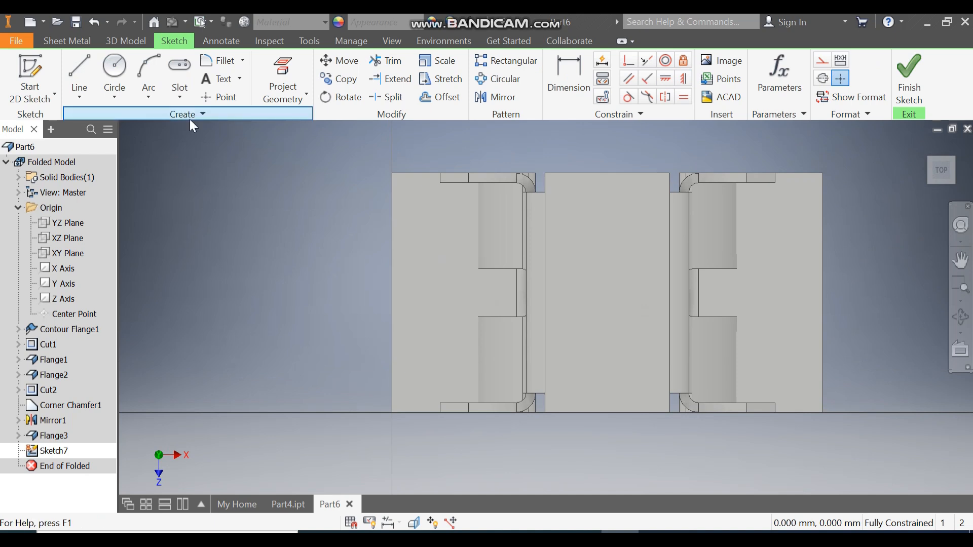
pyautogui.click(181, 93)
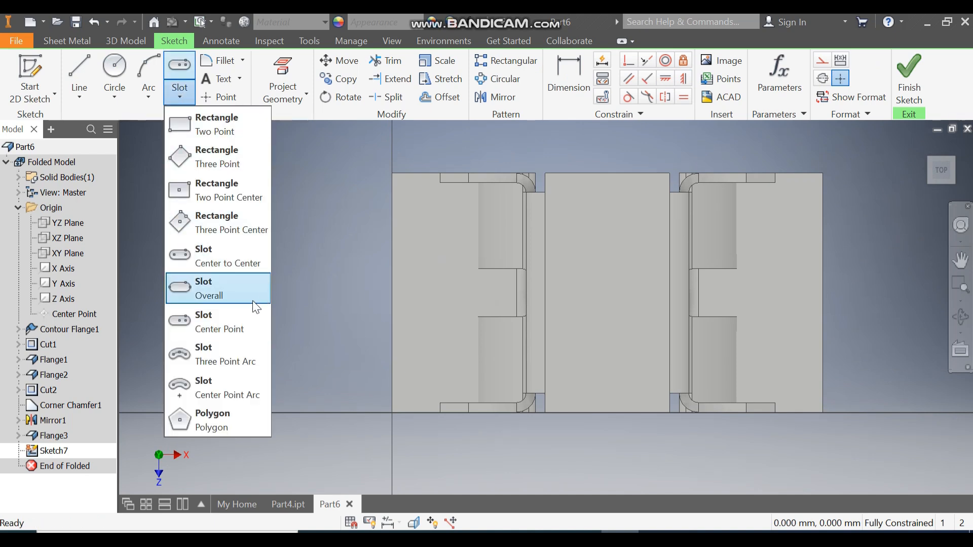
pyautogui.click(229, 324)
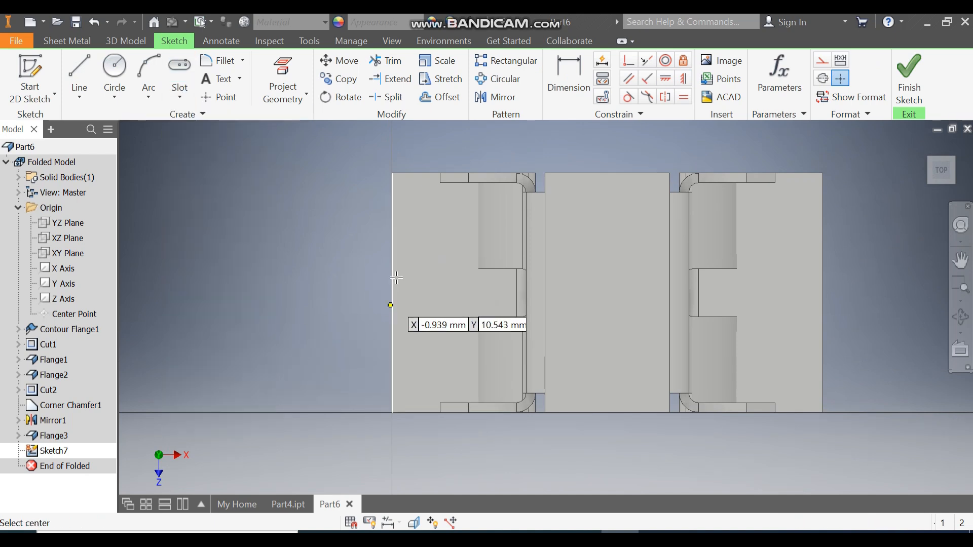
pyautogui.click(439, 303)
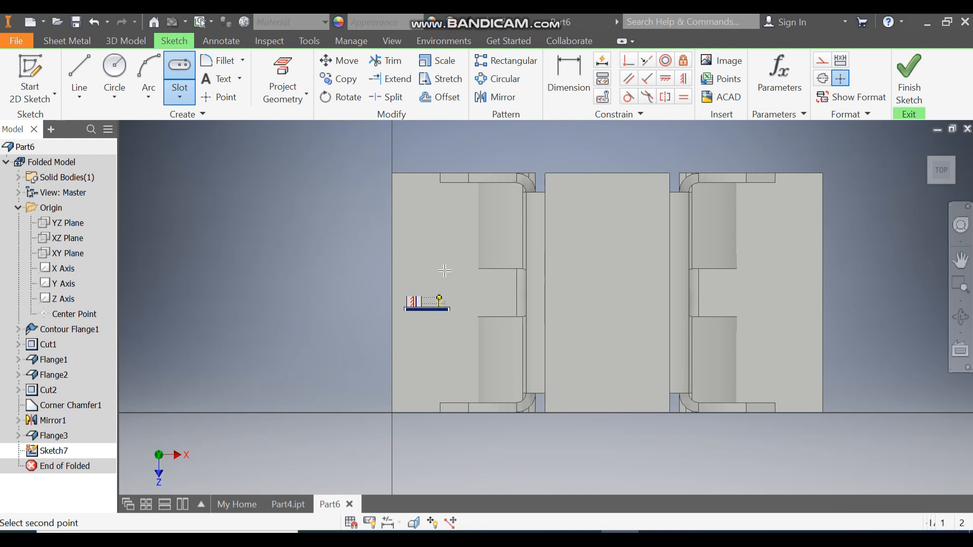
pyautogui.click(439, 225)
pyautogui.click(455, 243)
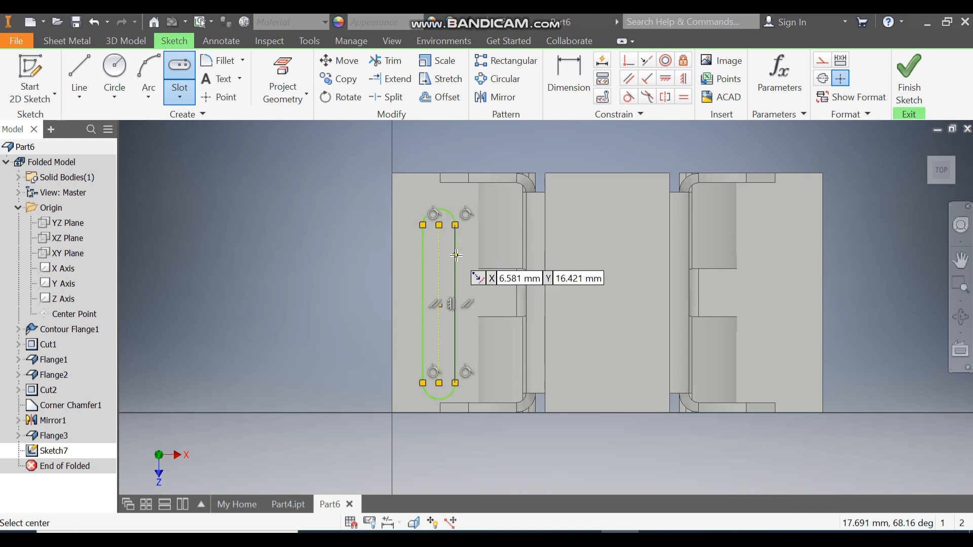
# - Dimension the slot to 15 mm between its arc centers and 4 mm wide
pyautogui.click(579, 83)
pyautogui.click(439, 260)
pyautogui.click(327, 313)
pyautogui.write('15')
pyautogui.press('Return')
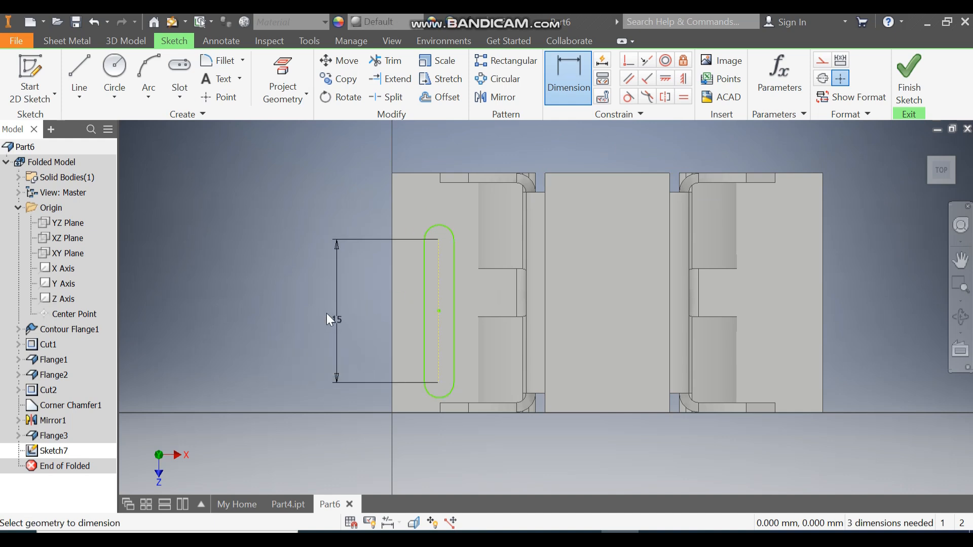
pyautogui.click(424, 267)
pyautogui.click(454, 270)
pyautogui.click(456, 209)
pyautogui.write('4')
pyautogui.press('Return')
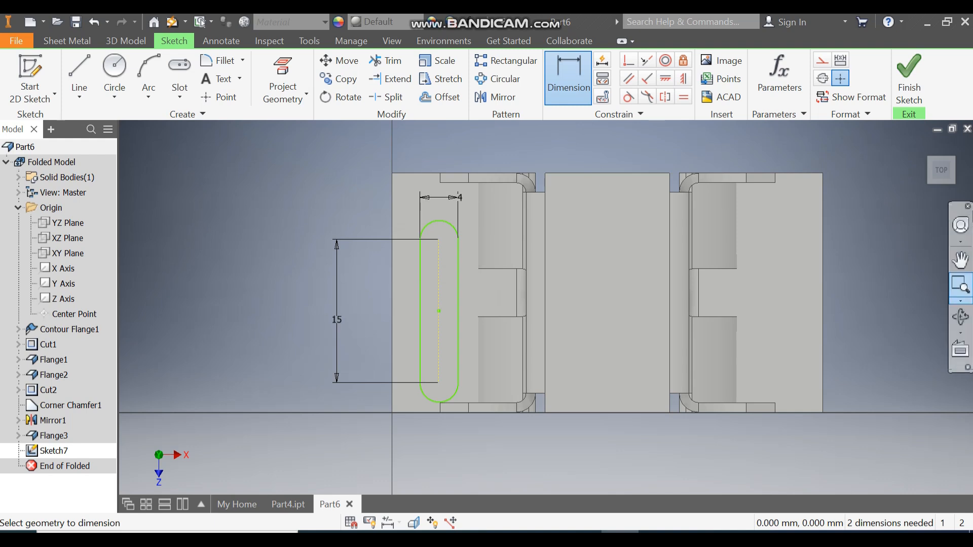
# - Center the slot on the flange by aligning its center point horizontally and vertically with the midpoints of the flange edges
pyautogui.click(668, 84)
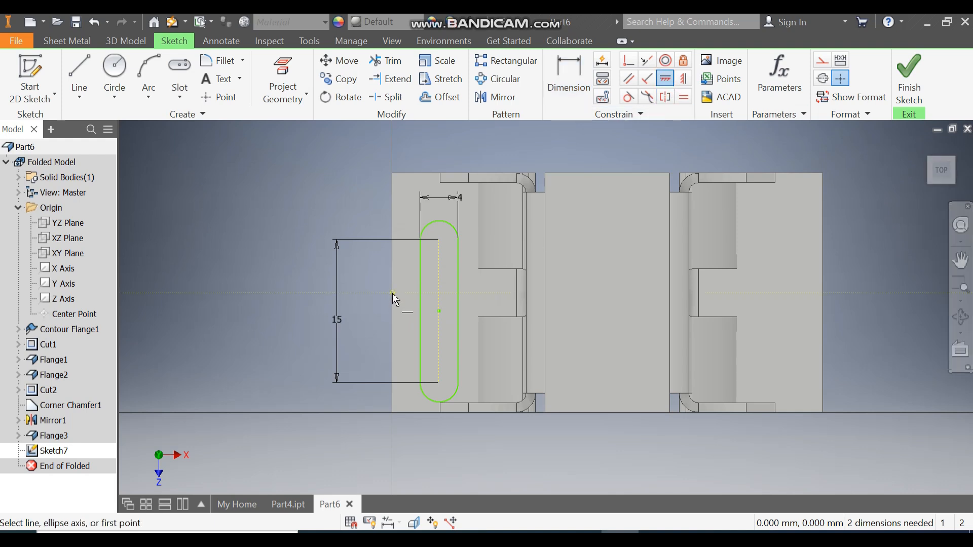
pyautogui.click(392, 294)
pyautogui.click(439, 311)
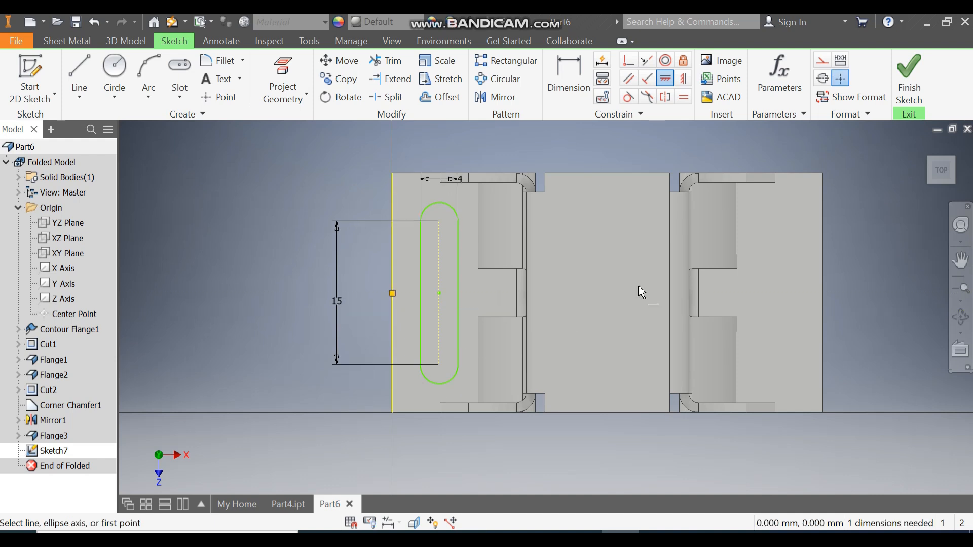
pyautogui.click(683, 80)
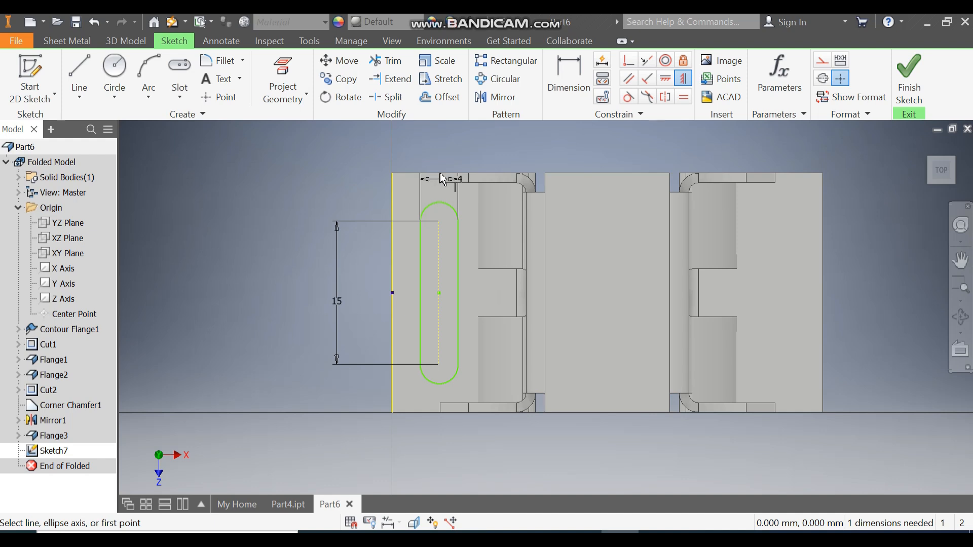
pyautogui.click(439, 223)
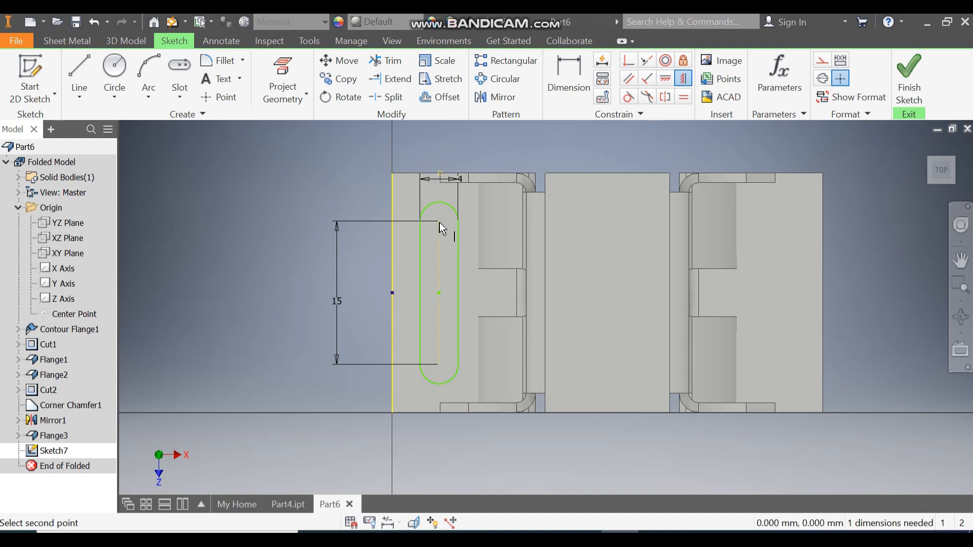
pyautogui.click(440, 294)
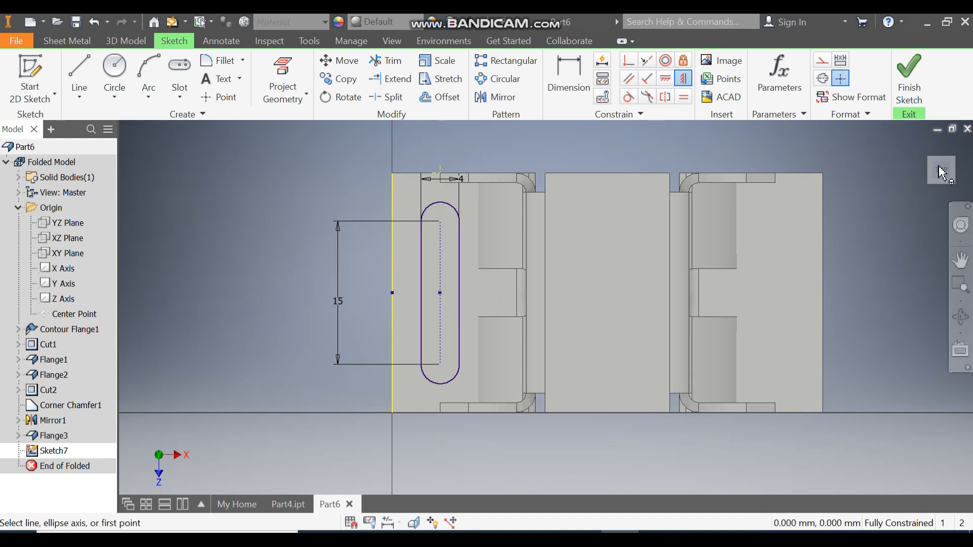
# - Draw a vertical line from the midpoint of the top plate's edge past the opposite edge and make it construction geometry
pyautogui.click(79, 71)
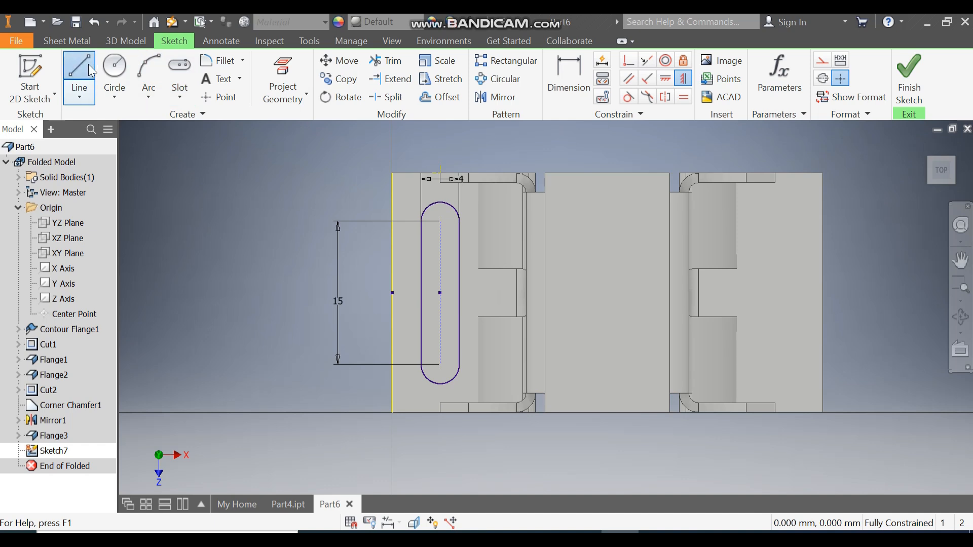
pyautogui.click(608, 174)
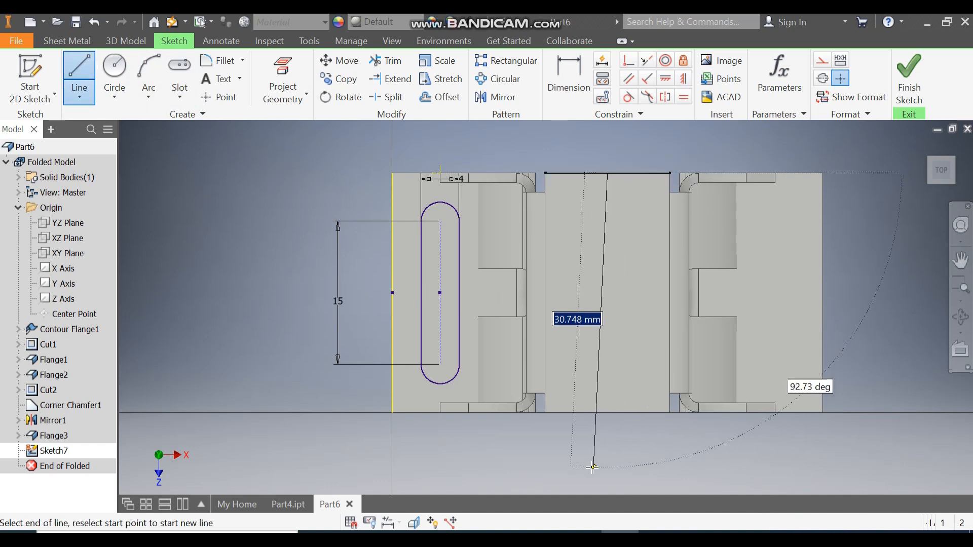
pyautogui.click(608, 461)
pyautogui.press('Escape')
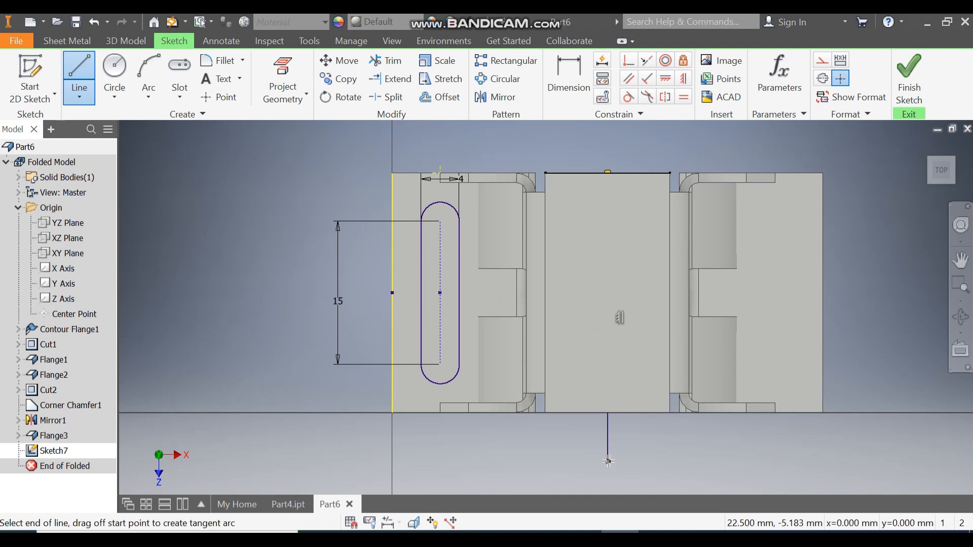
pyautogui.press('Escape')
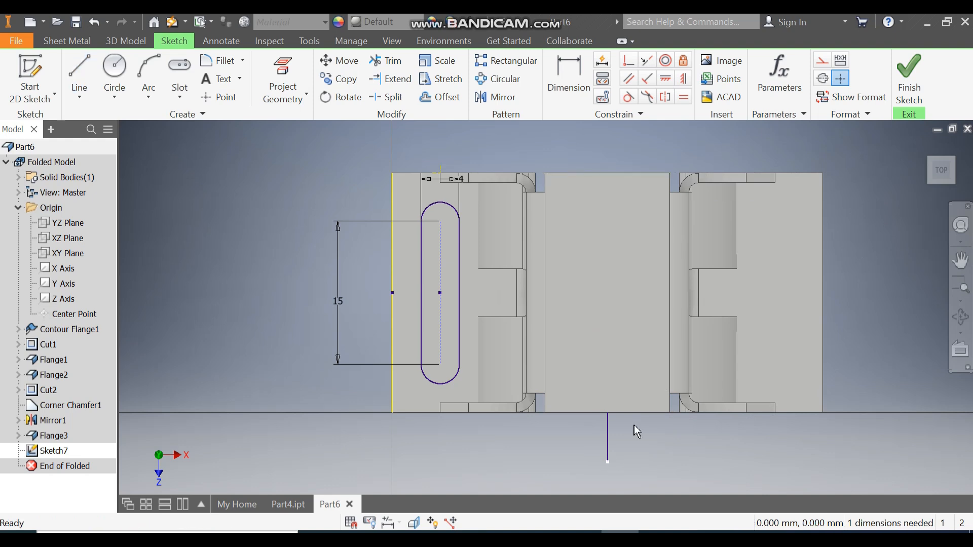
pyautogui.click(608, 442)
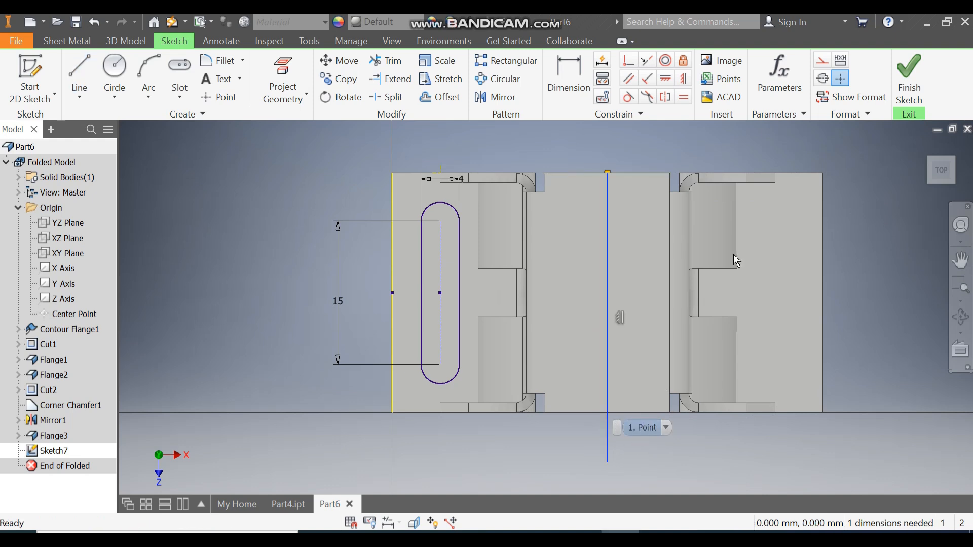
pyautogui.click(822, 60)
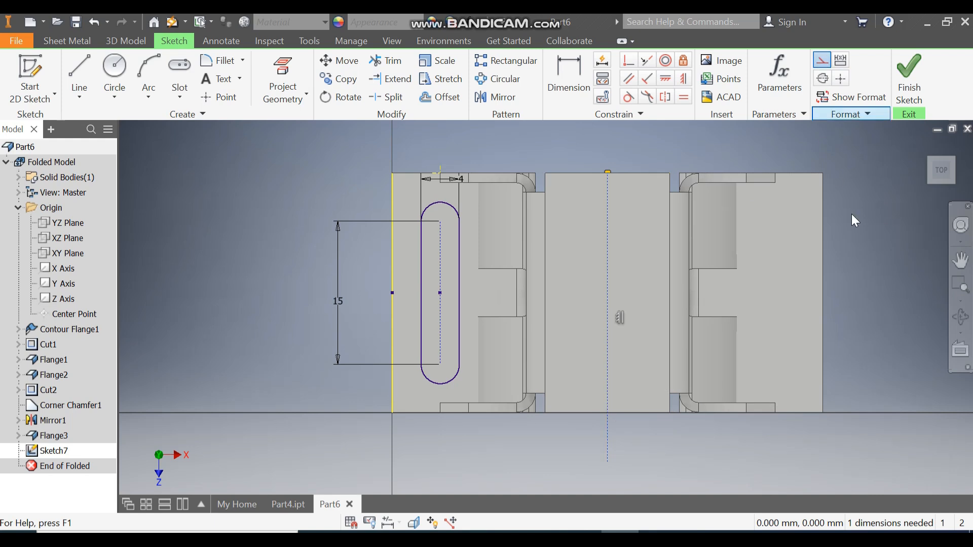
# - Mirror the slot about the construction line onto the opposite bottom flange
pyautogui.click(496, 97)
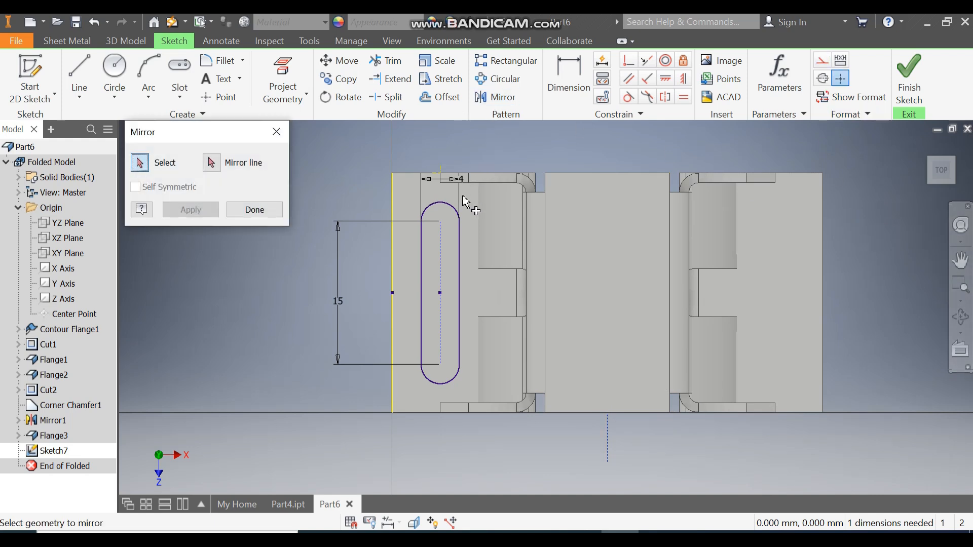
pyautogui.moveTo(467, 197); pyautogui.dragTo(395, 413)
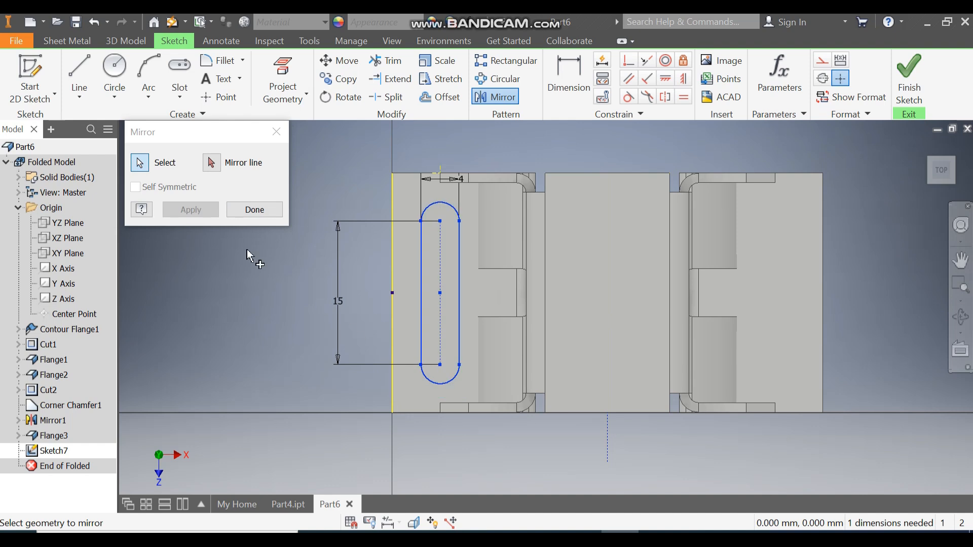
pyautogui.click(211, 162)
pyautogui.click(609, 270)
pyautogui.click(208, 209)
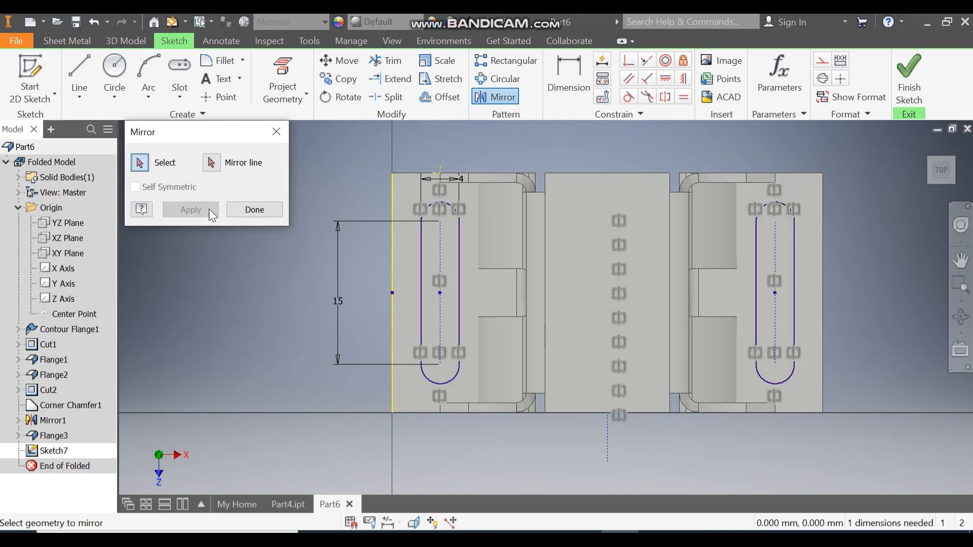
pyautogui.click(246, 205)
# - Finish the sketch and cut both slot profiles through the bottom flanges
pyautogui.click(917, 73)
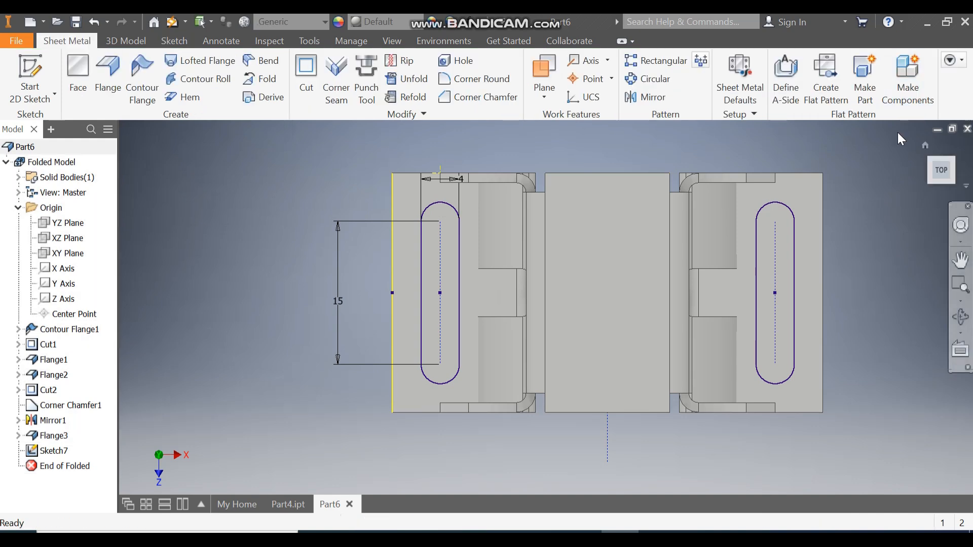
pyautogui.click(926, 145)
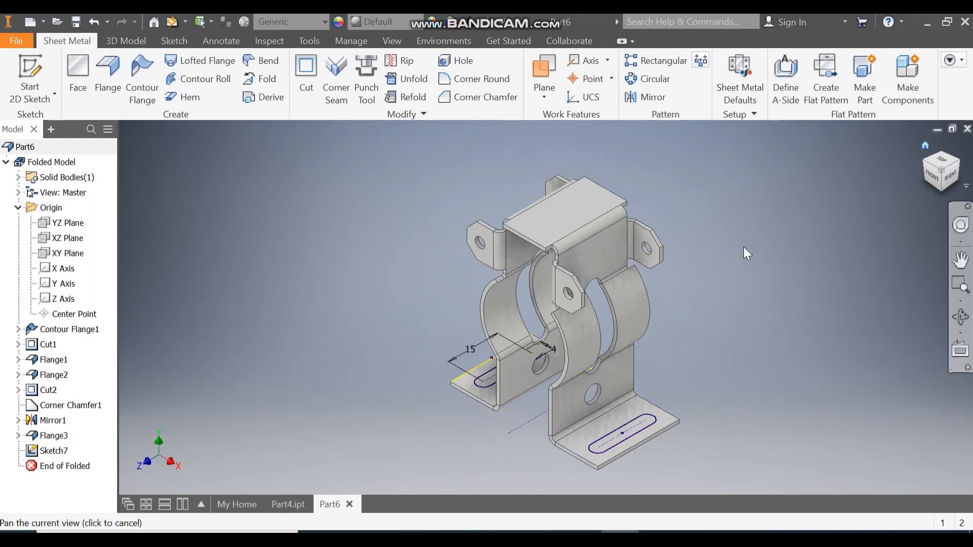
pyautogui.click(307, 76)
pyautogui.click(486, 390)
pyautogui.click(622, 435)
pyautogui.click(291, 276)
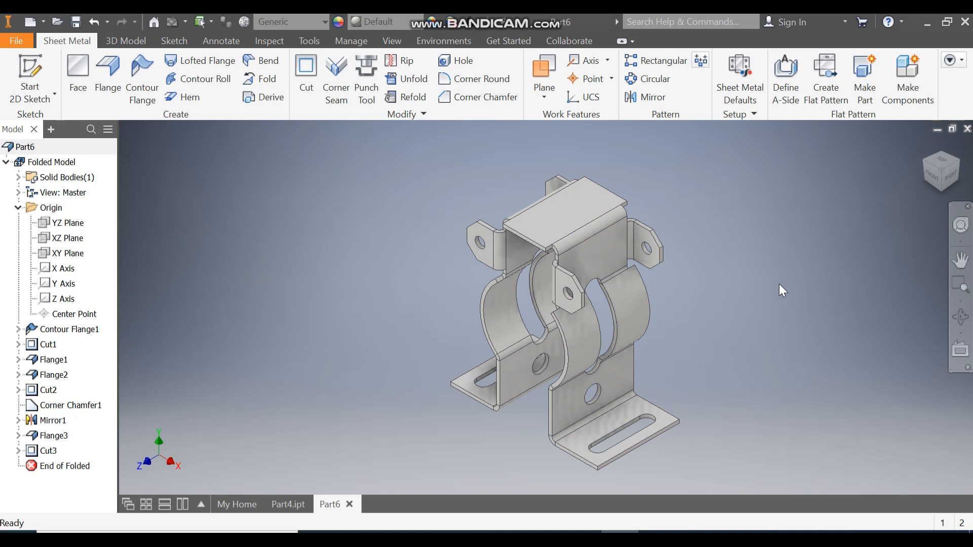
# - Add a 6 mm corner round to the four outer corners of the two bottom flanges
pyautogui.click(482, 78)
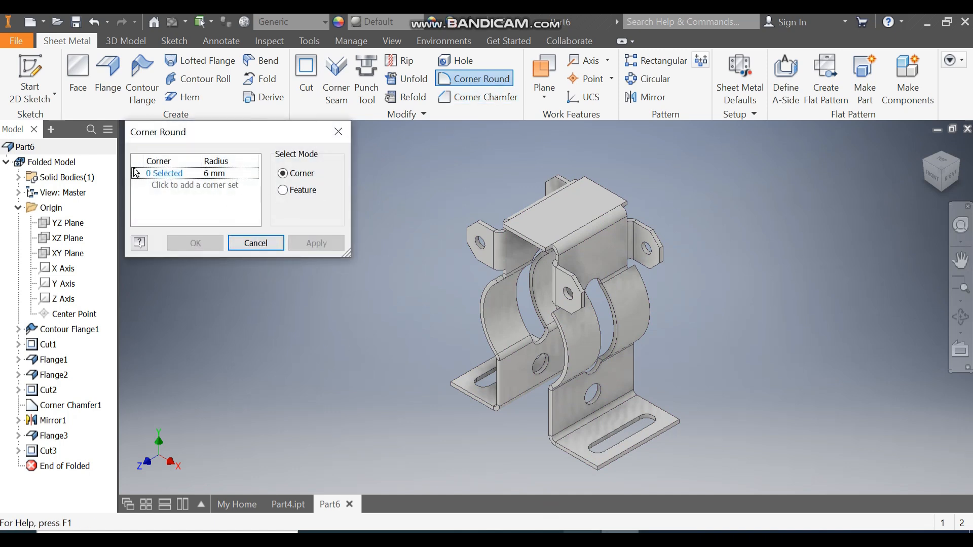
pyautogui.click(599, 468)
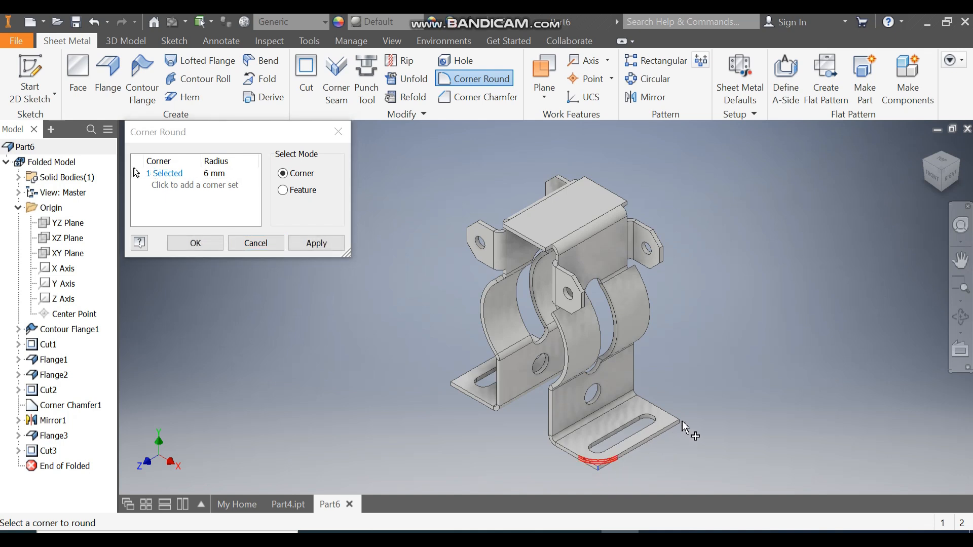
pyautogui.click(451, 387)
pyautogui.click(930, 166)
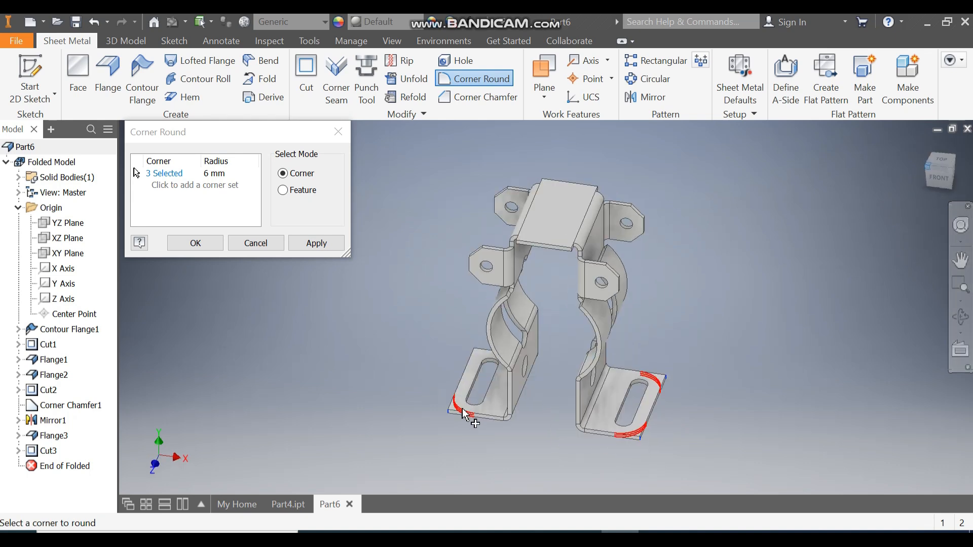
pyautogui.click(449, 406)
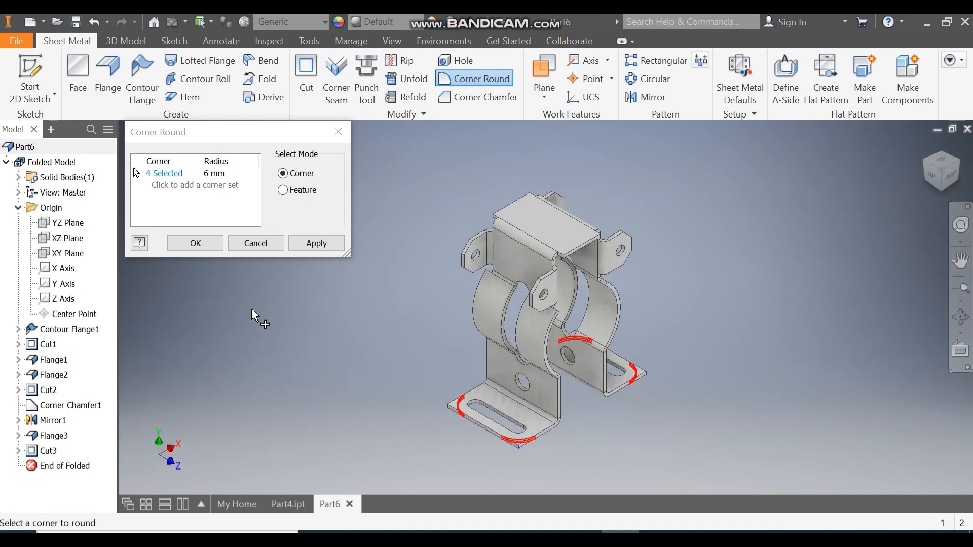
pyautogui.click(203, 247)
pyautogui.click(926, 146)
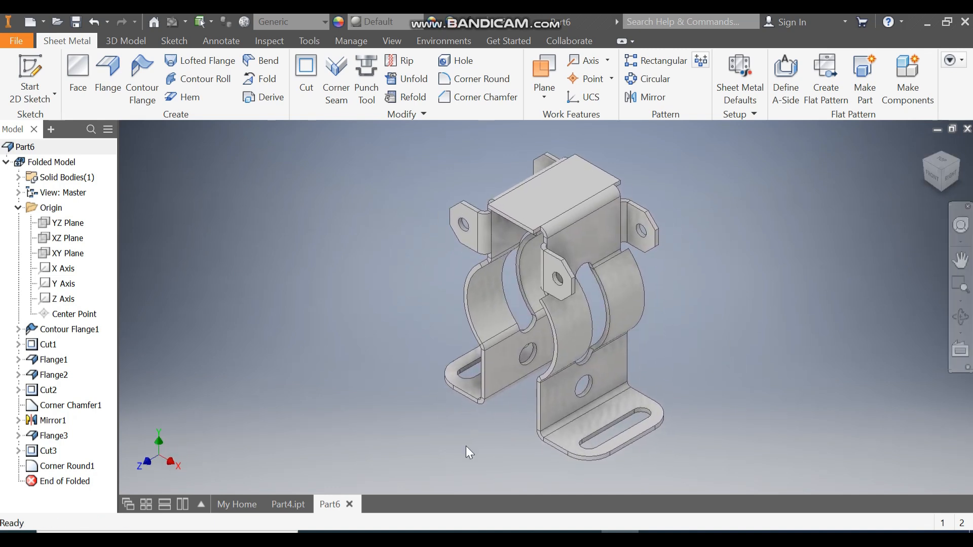
# - Apply the Canary appearance to the whole part
pyautogui.click(381, 18)
pyautogui.scroll(5, 415, 282)
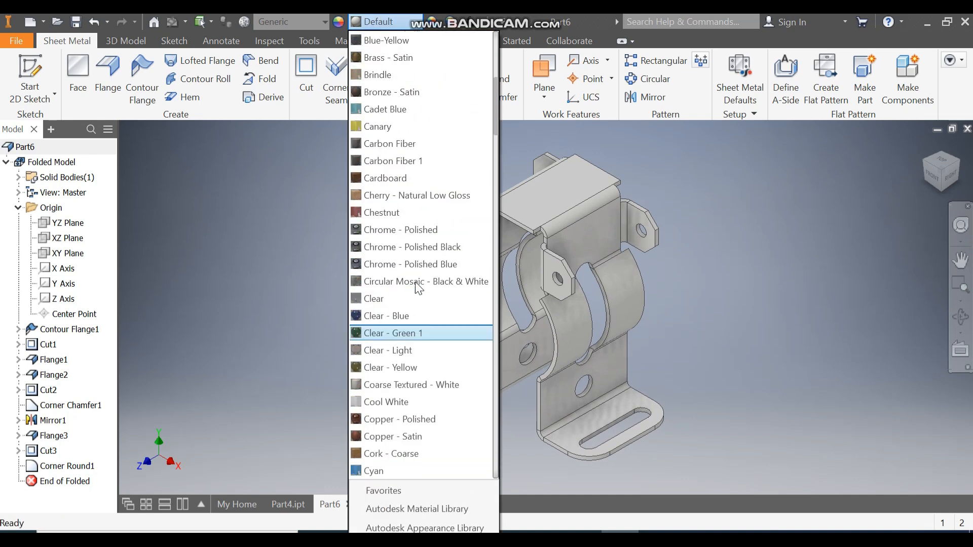
pyautogui.click(402, 178)
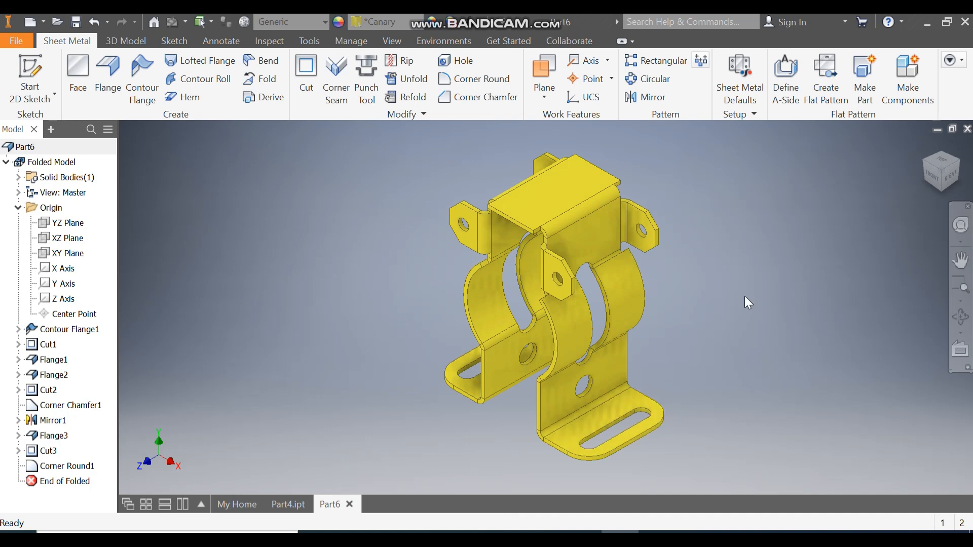
# - Create the clamp's flat pattern, and return to the folded part
pyautogui.click(825, 78)
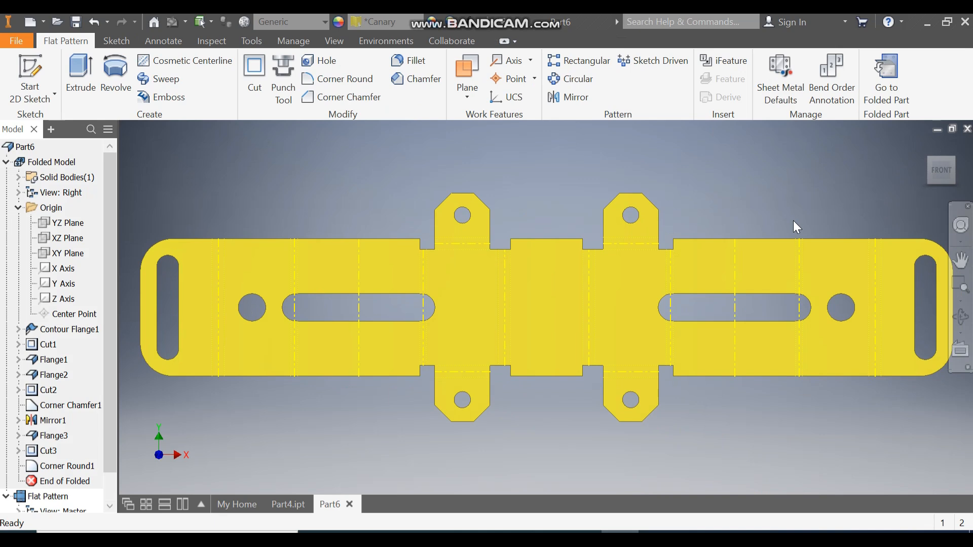
pyautogui.click(890, 69)
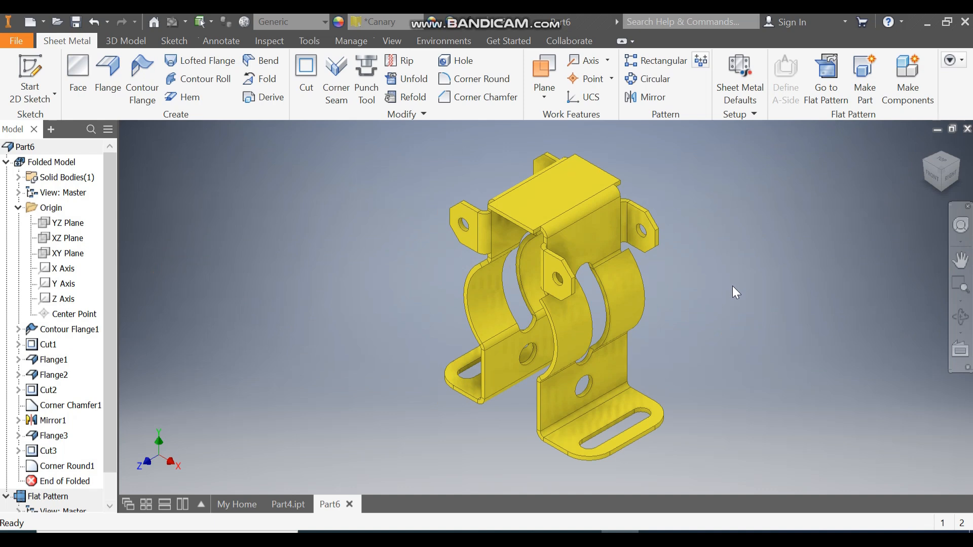